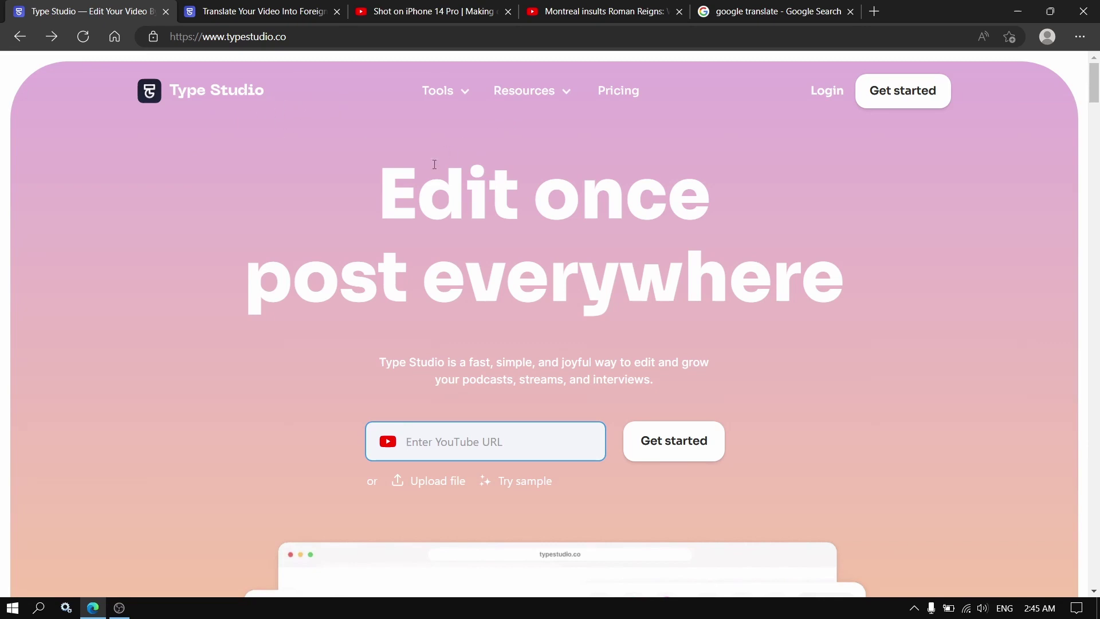
{"action": "mouse_move", "coordinate": [438, 90]}
{"action": "left_click", "coordinate": [451, 19]}
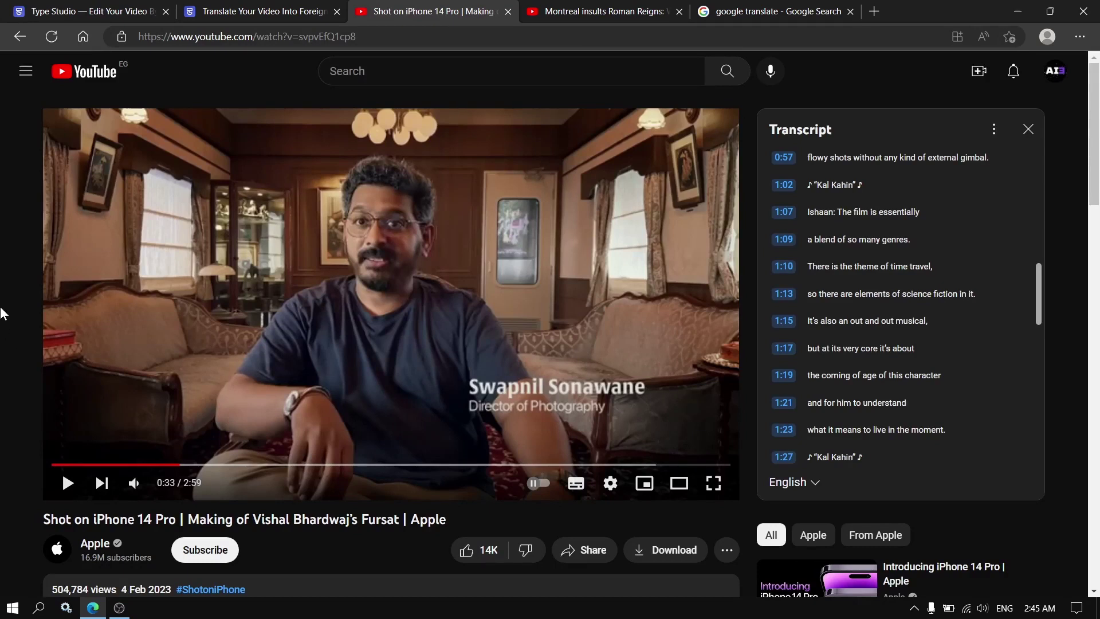
{"action": "left_click", "coordinate": [728, 551]}
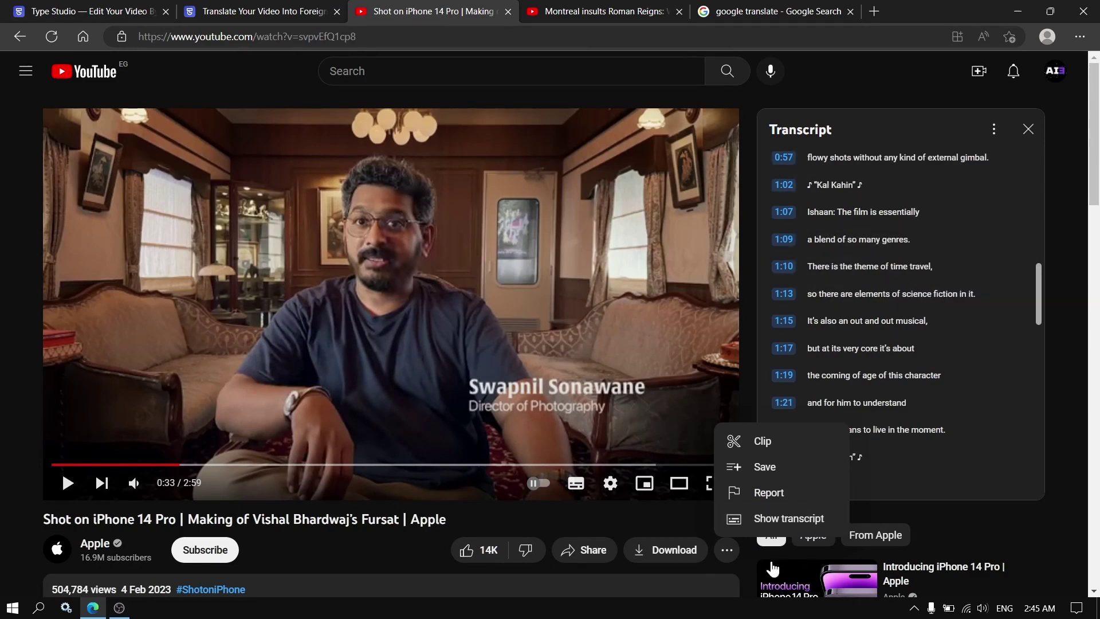
{"action": "left_click", "coordinate": [722, 553]}
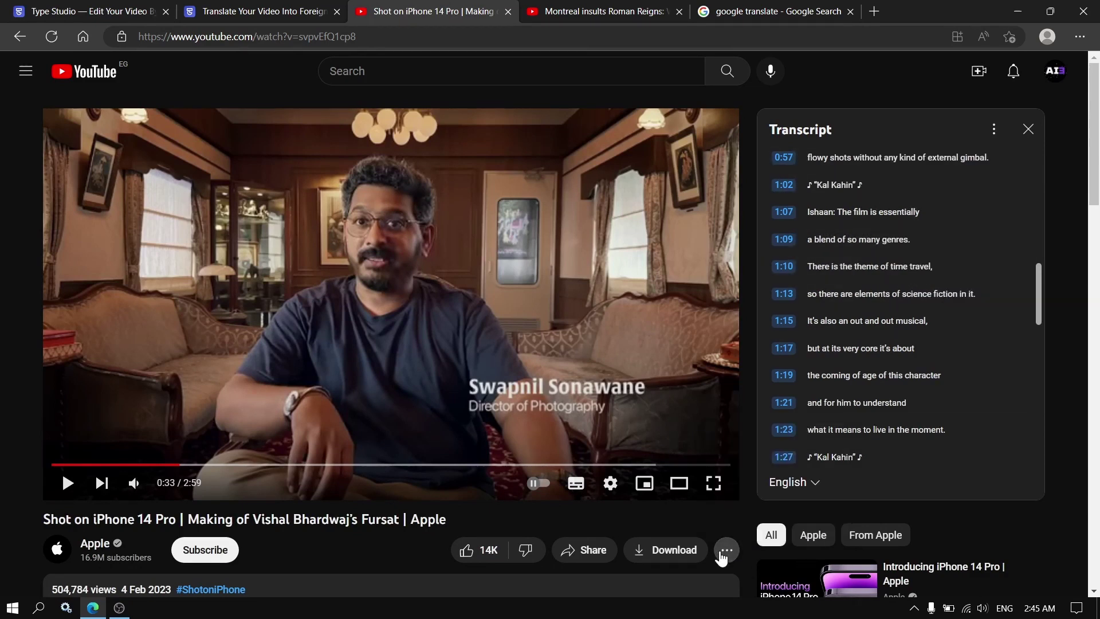
{"action": "left_click", "coordinate": [584, 550]}
{"action": "left_click", "coordinate": [700, 360]}
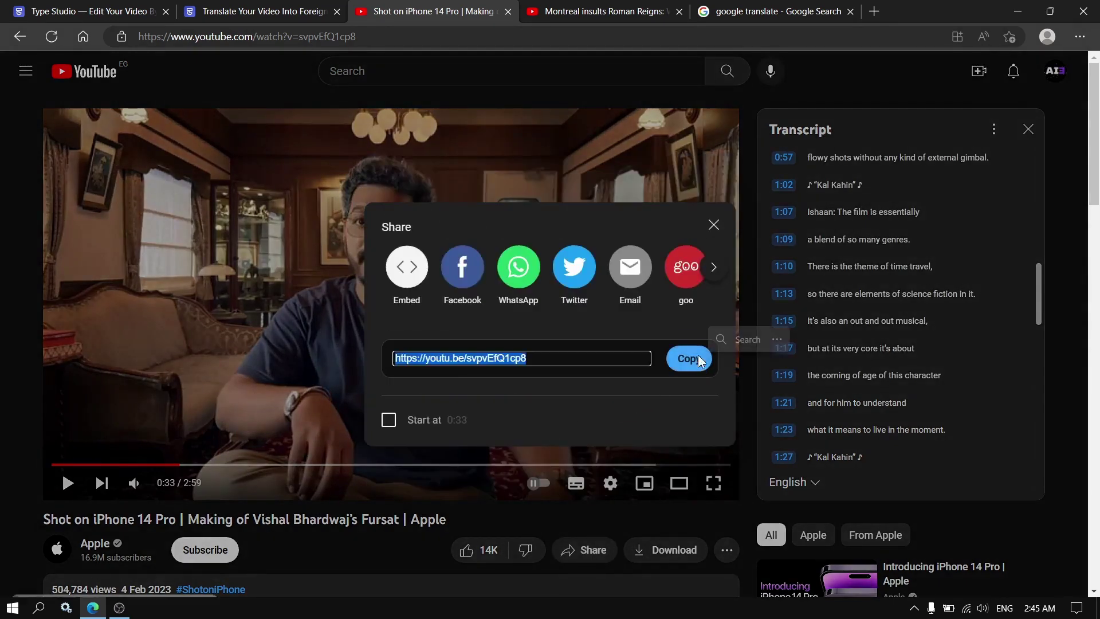
{"action": "left_click", "coordinate": [714, 224]}
{"action": "left_click", "coordinate": [241, 8]}
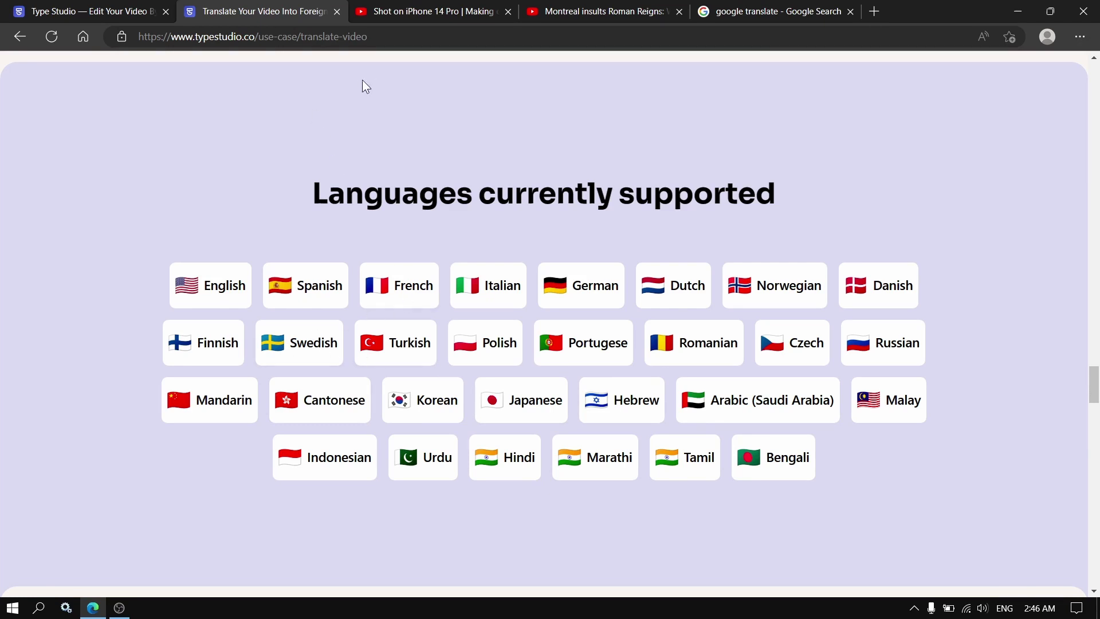
Paste the iPhone 14 Pro YouTube link into Type Studio's homepage field and start a new project.
{"action": "left_click", "coordinate": [126, 11]}
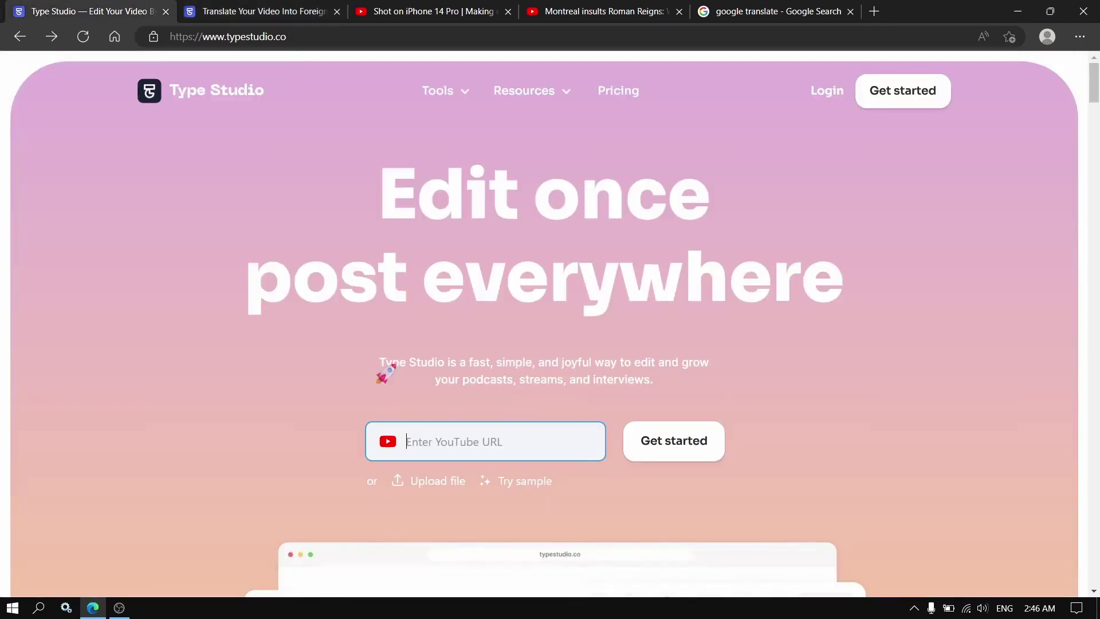
{"action": "right_click", "coordinate": [431, 449]}
{"action": "left_click", "coordinate": [480, 239]}
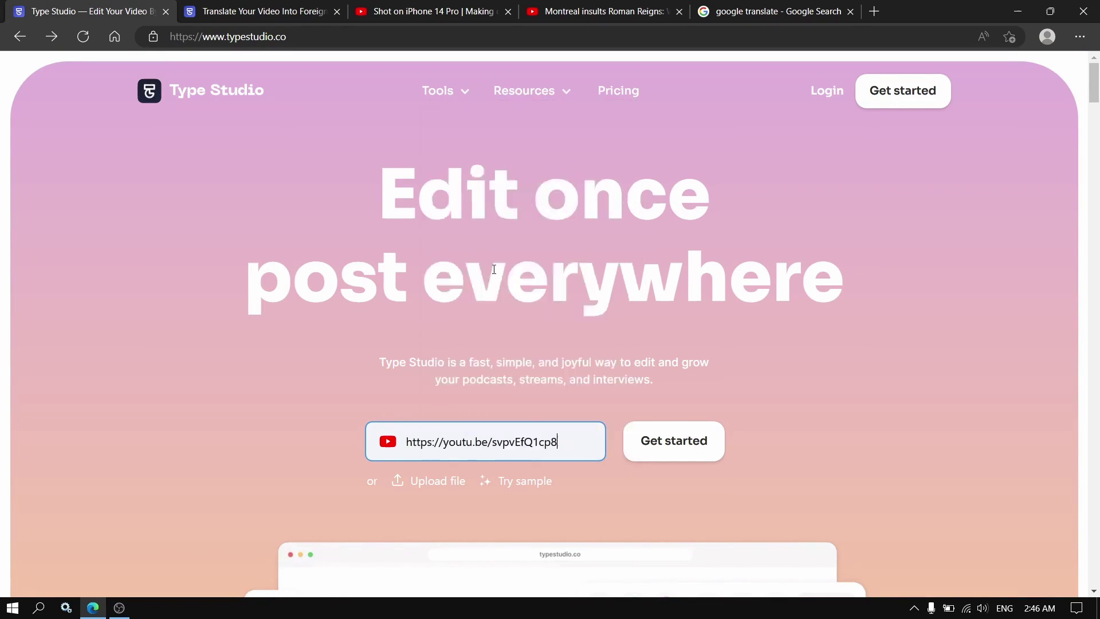
{"action": "left_click", "coordinate": [699, 440]}
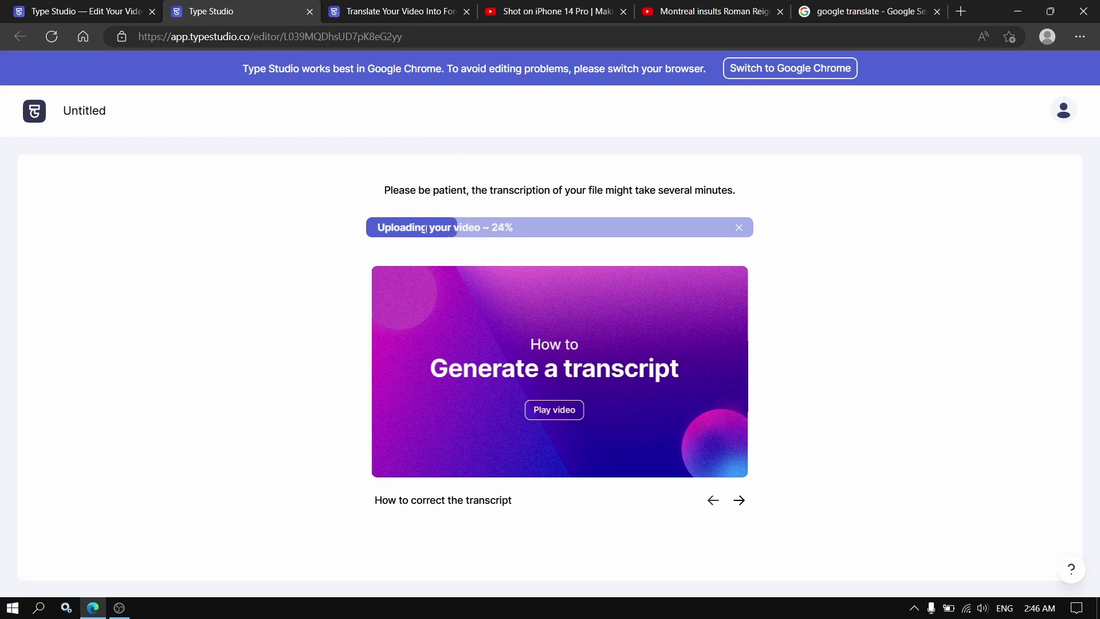
Browse the tutorial carousel to Translate videos and check the account menu while the video uploads.
{"action": "left_click", "coordinate": [740, 501]}
{"action": "left_click", "coordinate": [740, 501]}
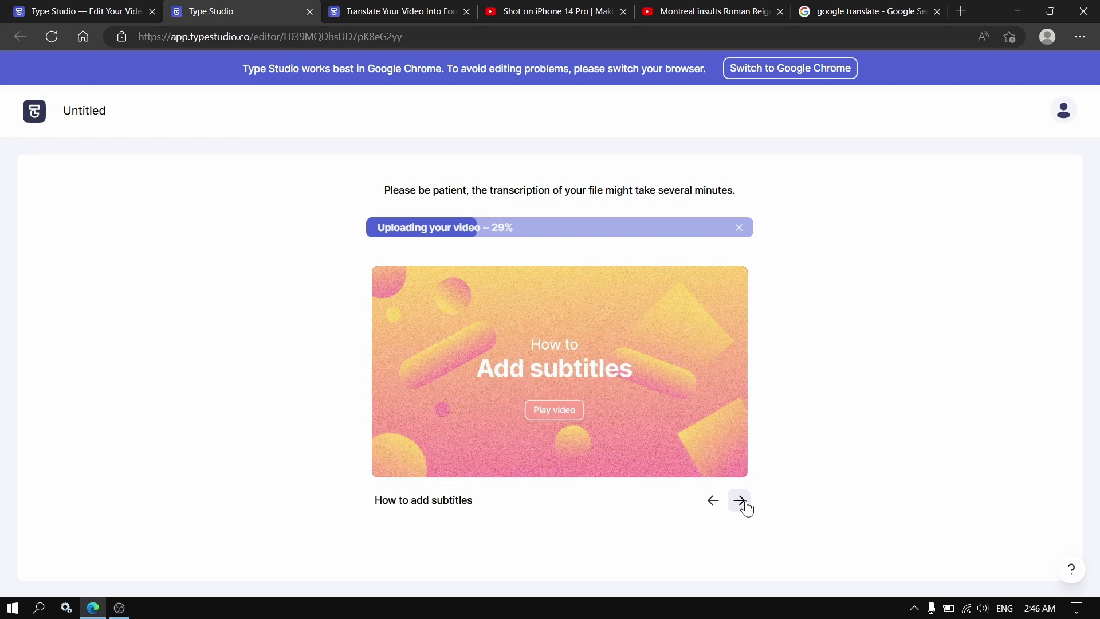
{"action": "left_click", "coordinate": [745, 504]}
{"action": "left_click", "coordinate": [744, 503]}
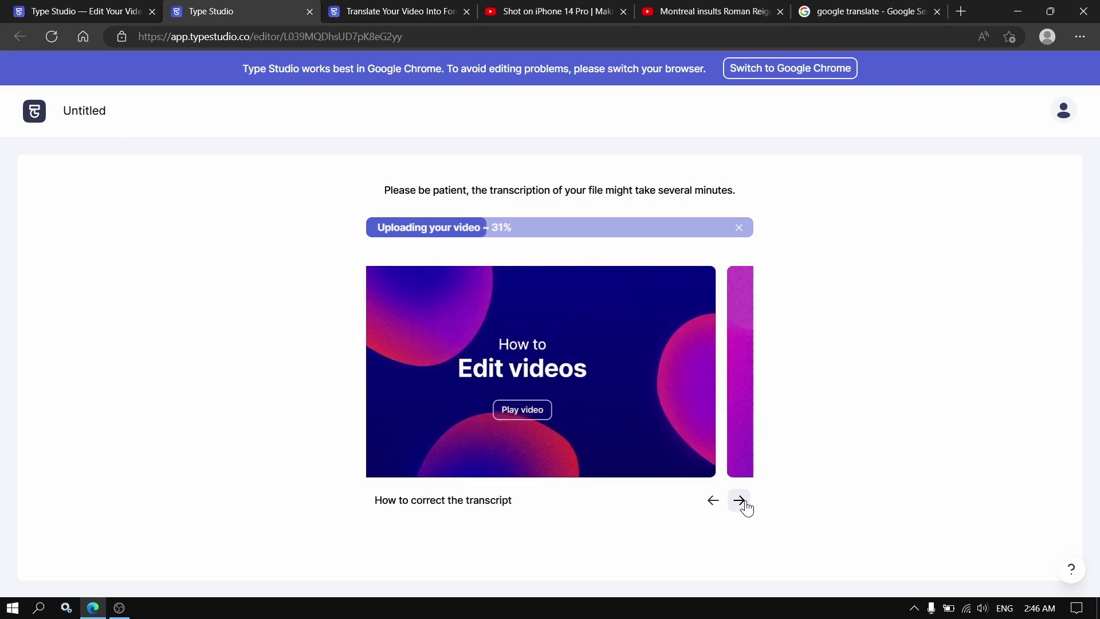
{"action": "left_click", "coordinate": [745, 504]}
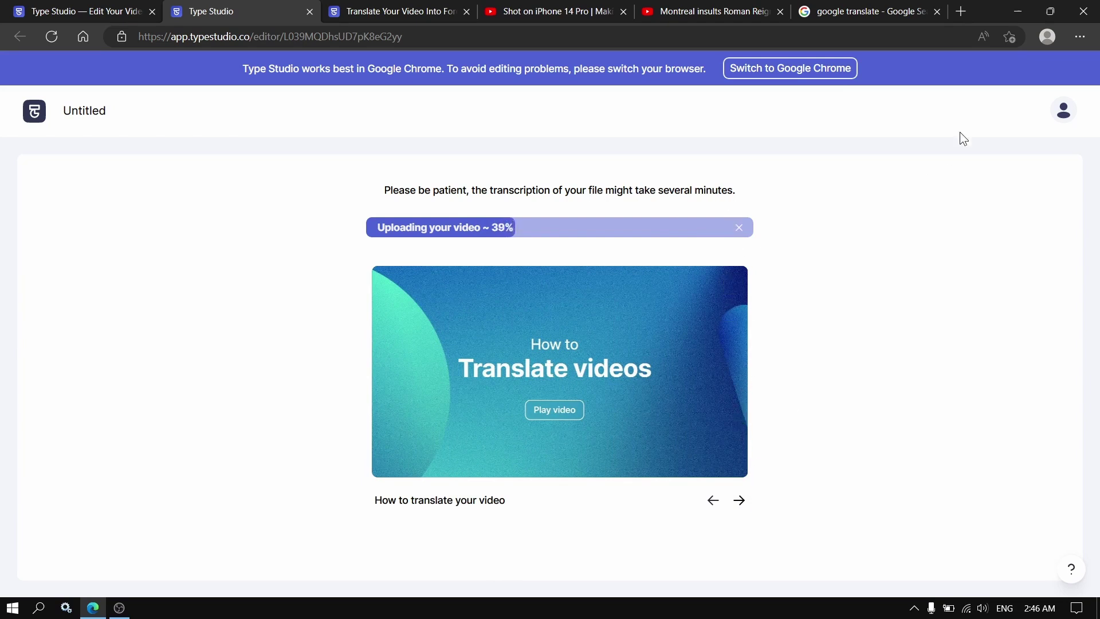
{"action": "left_click", "coordinate": [1064, 111]}
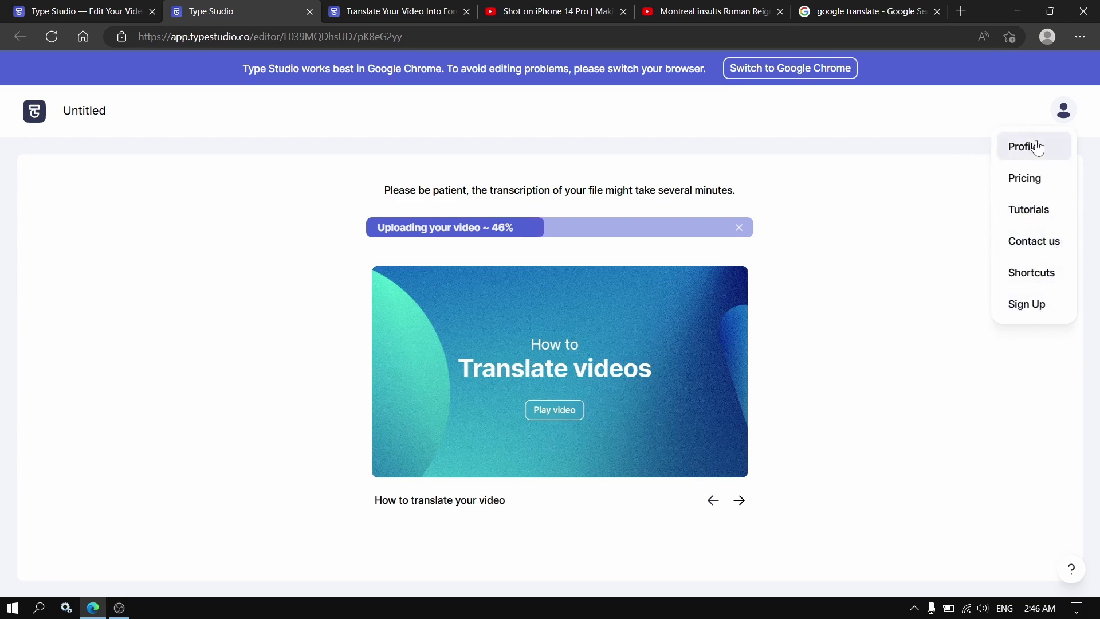
{"action": "left_click", "coordinate": [927, 181]}
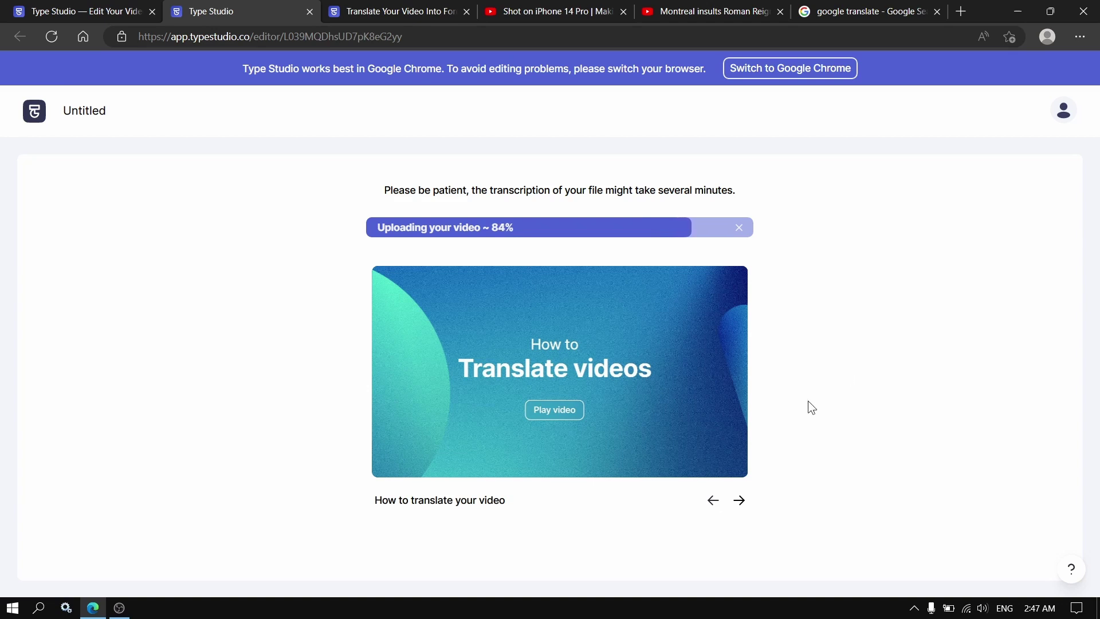
Advance the tutorial carousel through Generate a transcript, Translate videos and Add subtitles until the editor loads.
{"action": "left_click", "coordinate": [739, 502]}
{"action": "left_click", "coordinate": [740, 508]}
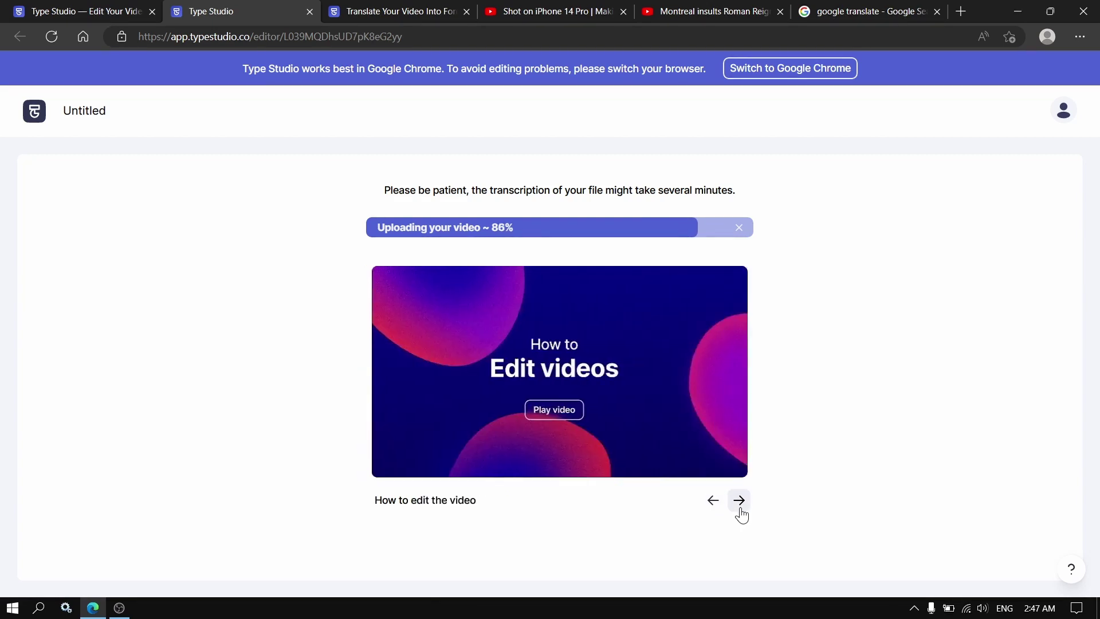
{"action": "left_click", "coordinate": [739, 508]}
{"action": "left_click", "coordinate": [740, 508]}
{"action": "left_click", "coordinate": [740, 509]}
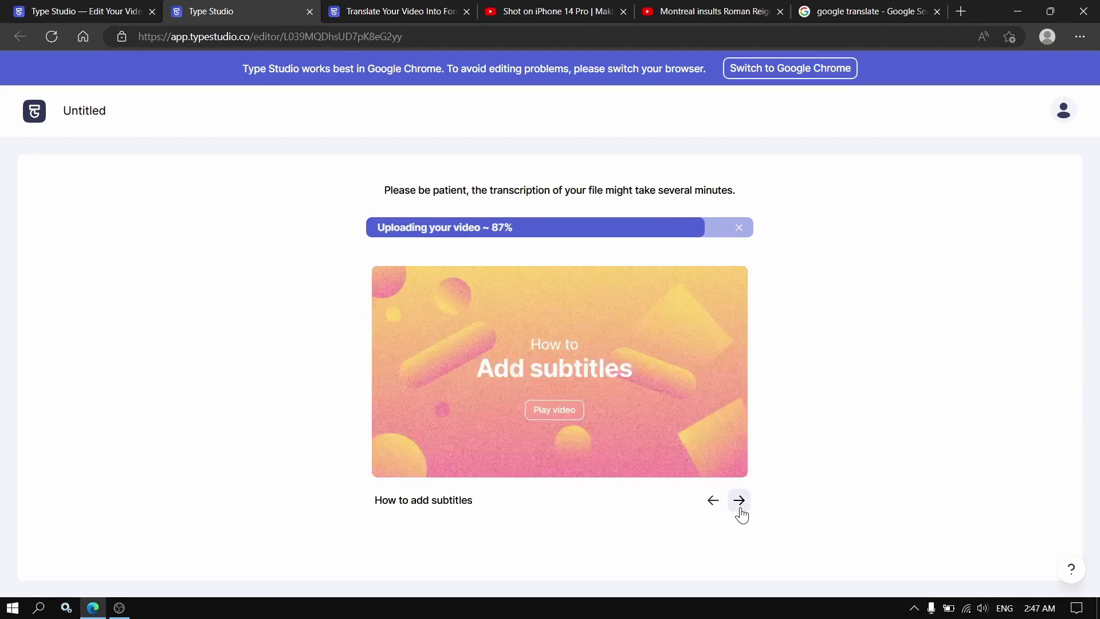
{"action": "left_click", "coordinate": [740, 508]}
{"action": "left_click", "coordinate": [740, 508]}
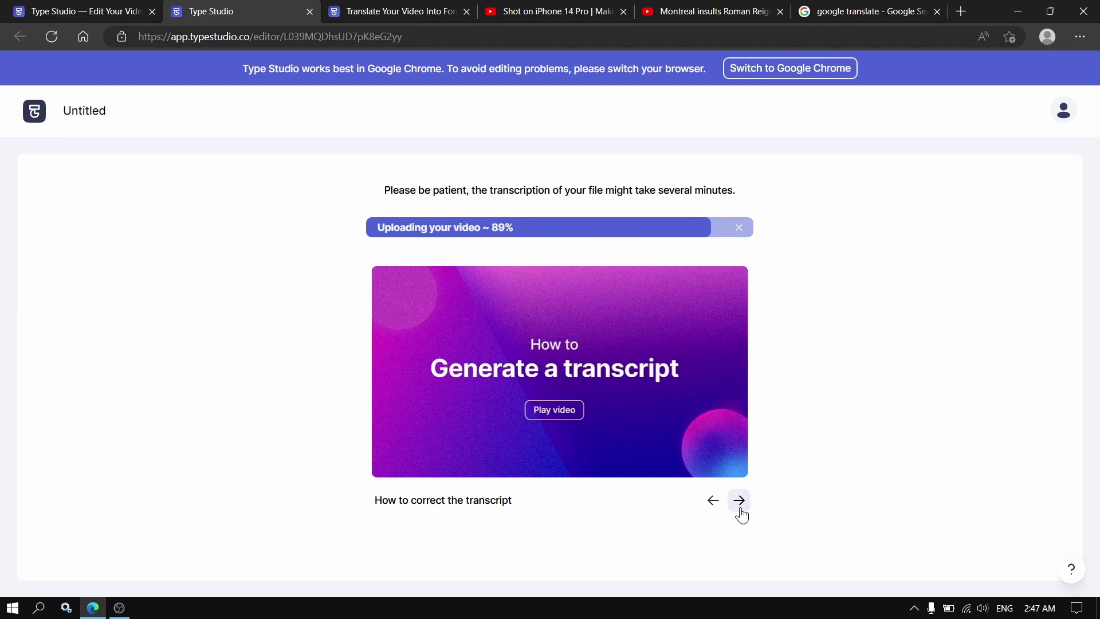
{"action": "left_click", "coordinate": [740, 508]}
{"action": "left_click", "coordinate": [740, 508]}
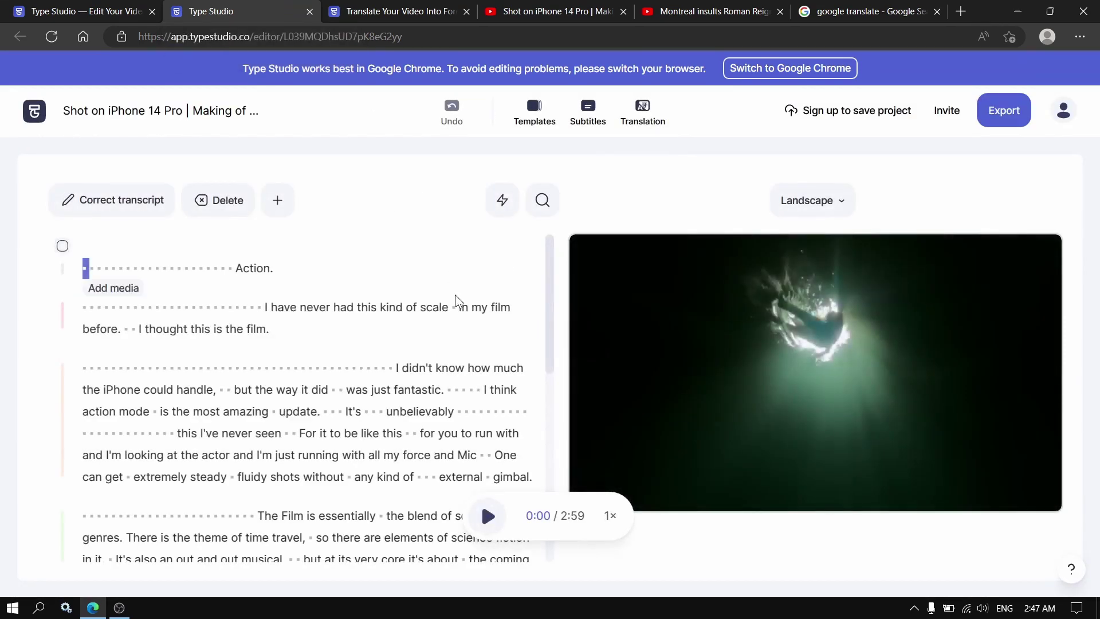
Play briefly from 'I have never had', then jump to 'I didn't know how much' at 0:27.
{"action": "left_click", "coordinate": [269, 308]}
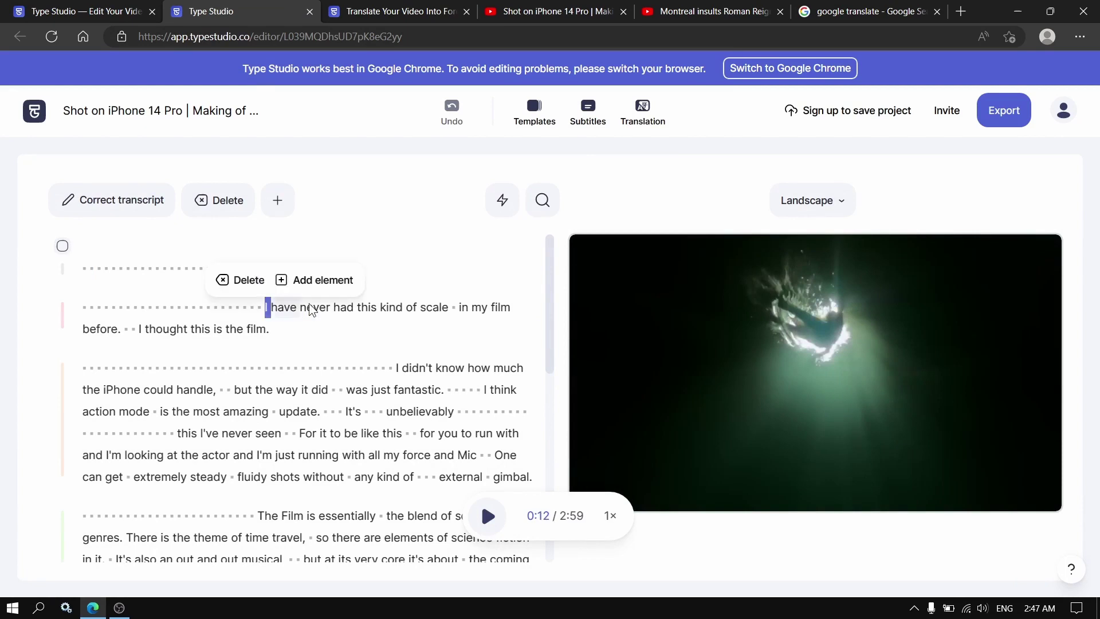
{"action": "left_click", "coordinate": [489, 522]}
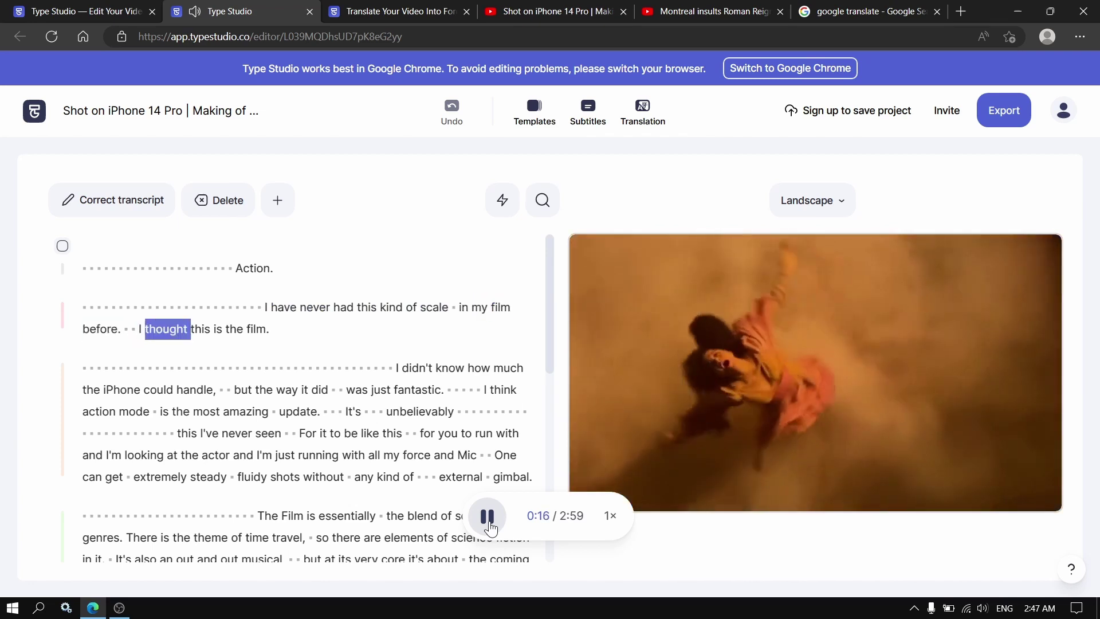
{"action": "left_click", "coordinate": [489, 523]}
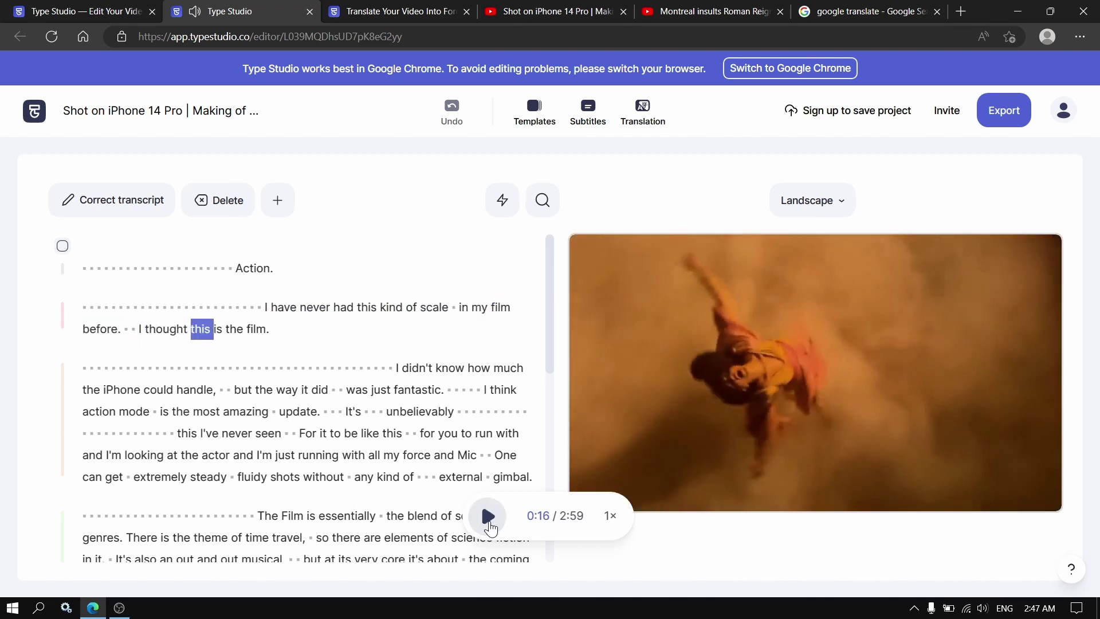
{"action": "left_click", "coordinate": [400, 370]}
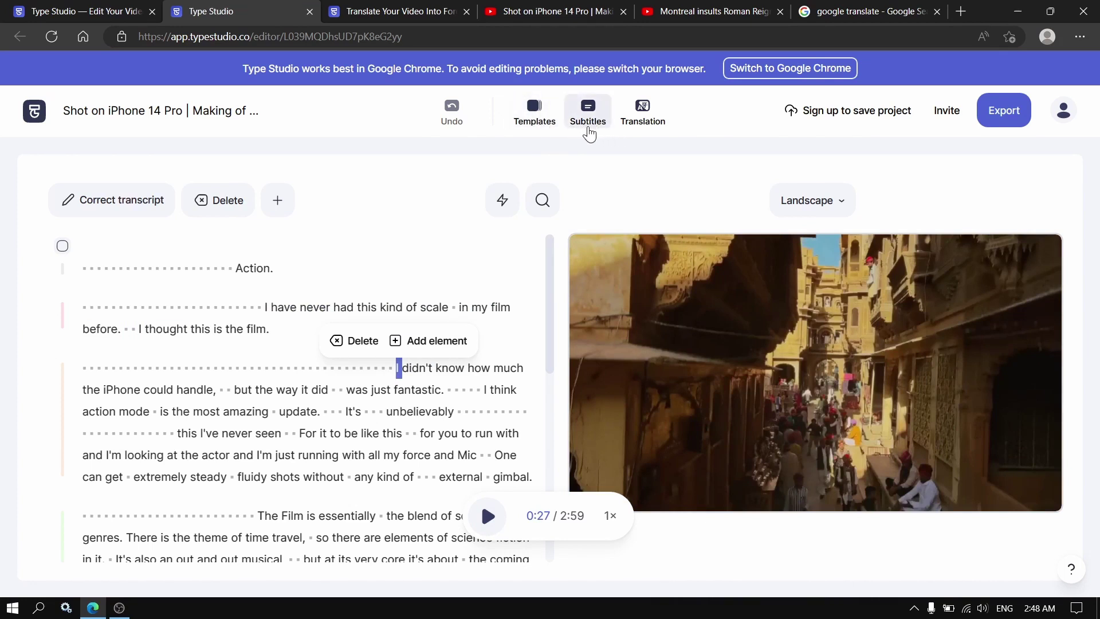
Translate the iPhone 14 Pro transcript into French, leaving speech translation at None.
{"action": "left_click", "coordinate": [645, 115]}
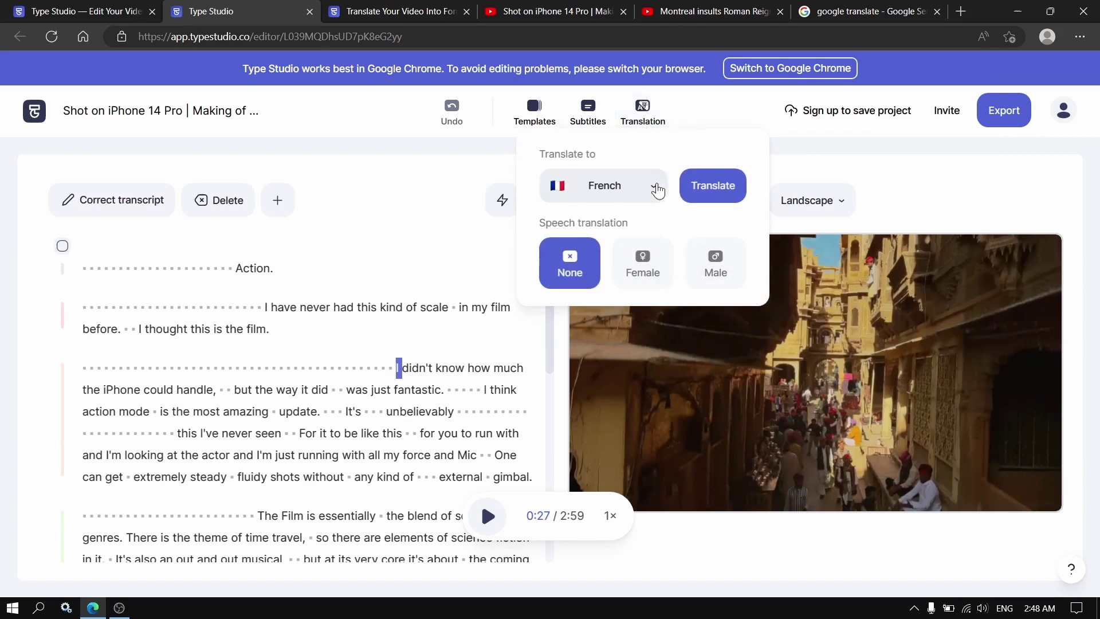
{"action": "left_click", "coordinate": [636, 199]}
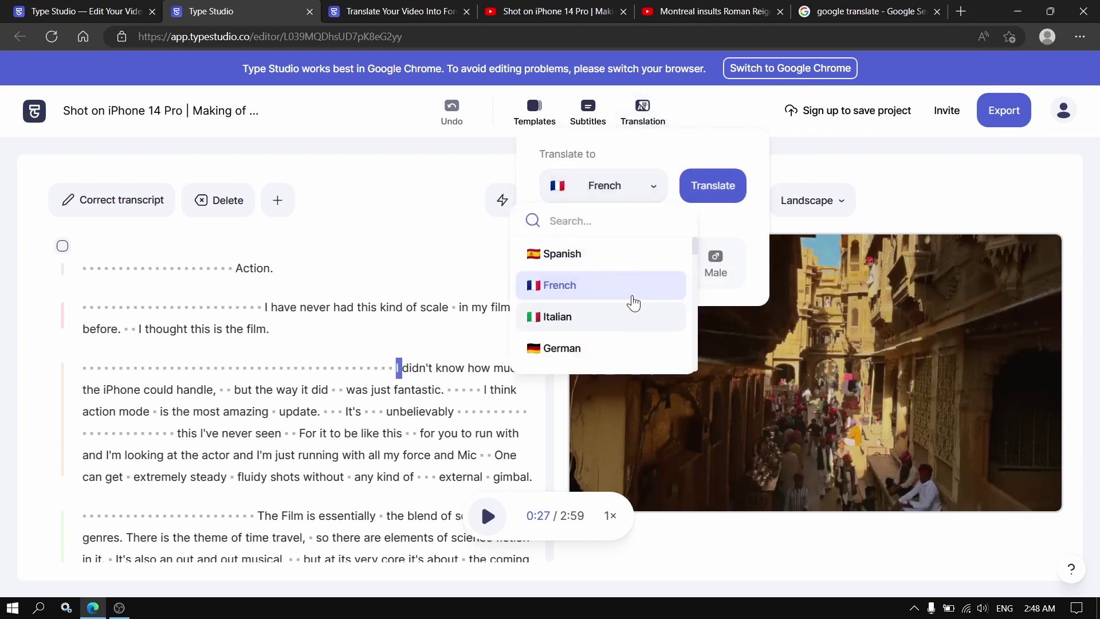
{"action": "scroll", "coordinate": [633, 303], "scroll_direction": "down", "scroll_amount": 3}
{"action": "scroll", "coordinate": [634, 303], "scroll_direction": "down", "scroll_amount": 1}
{"action": "scroll", "coordinate": [611, 312], "scroll_direction": "up", "scroll_amount": 3}
{"action": "scroll", "coordinate": [584, 310], "scroll_direction": "down", "scroll_amount": 1}
{"action": "scroll", "coordinate": [584, 275], "scroll_direction": "up", "scroll_amount": 1}
{"action": "left_click", "coordinate": [567, 286]}
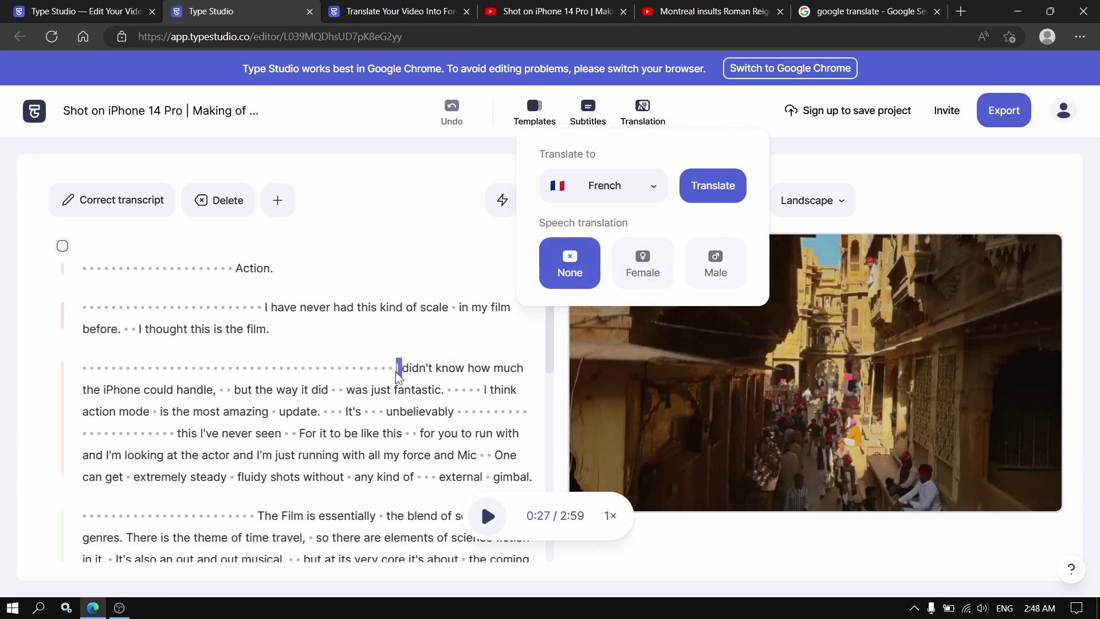
{"action": "left_click", "coordinate": [725, 195]}
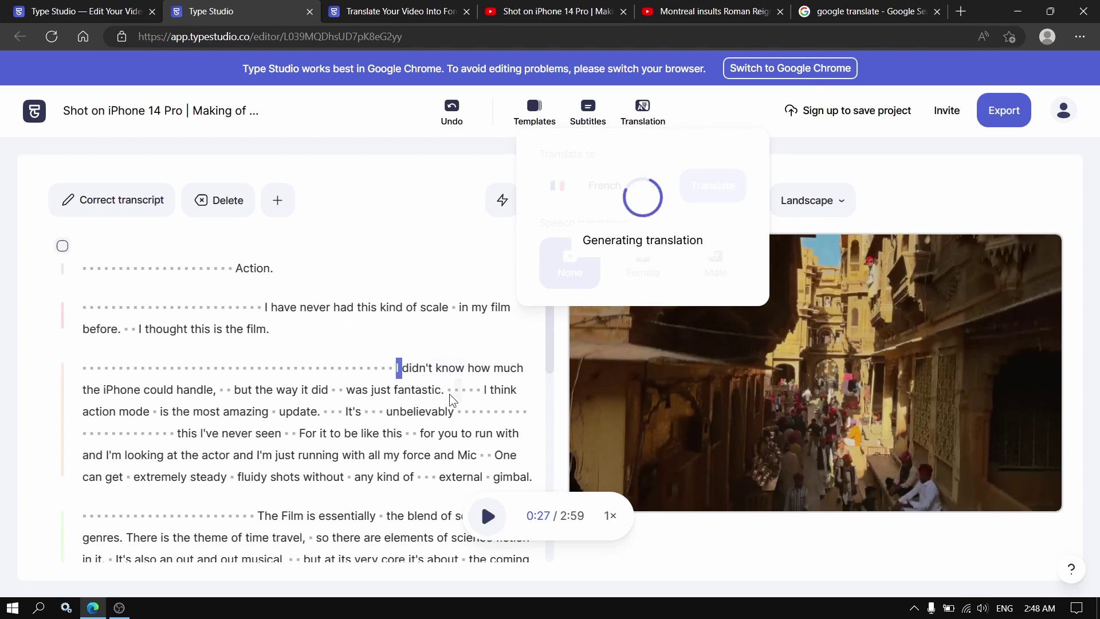
{"action": "left_click", "coordinate": [405, 369]}
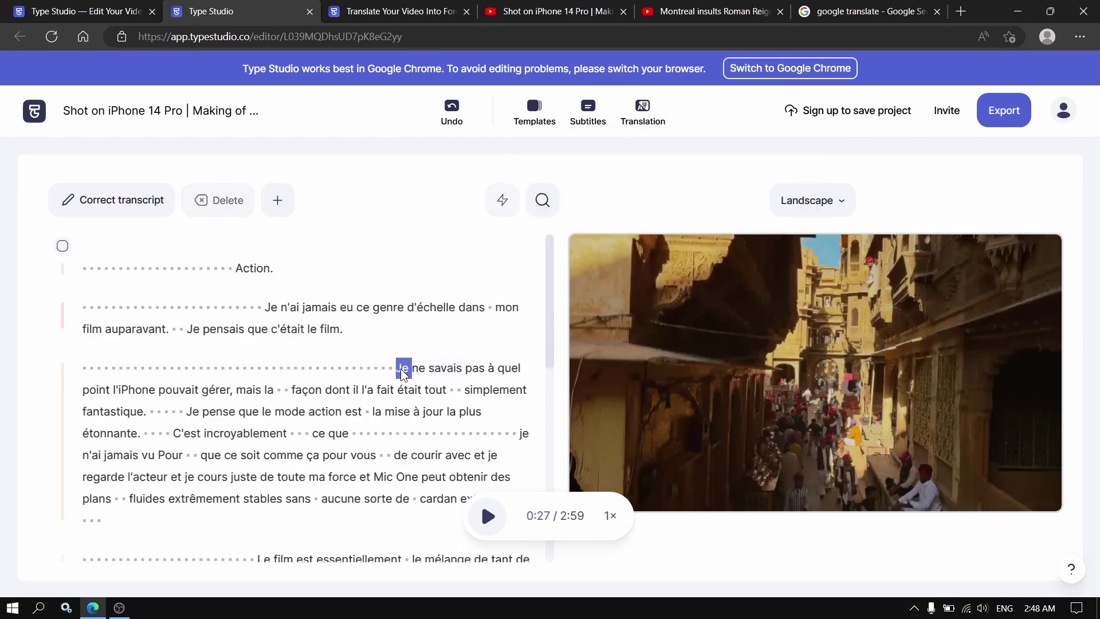
{"action": "left_click", "coordinate": [401, 369]}
{"action": "left_click", "coordinate": [490, 515]}
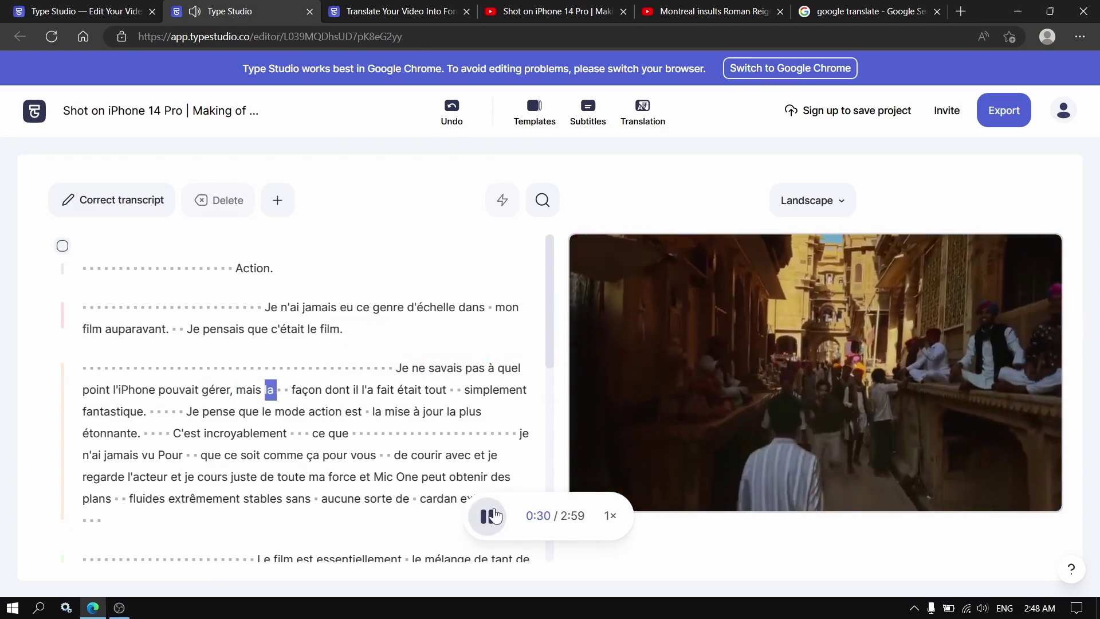
{"action": "left_click", "coordinate": [492, 516]}
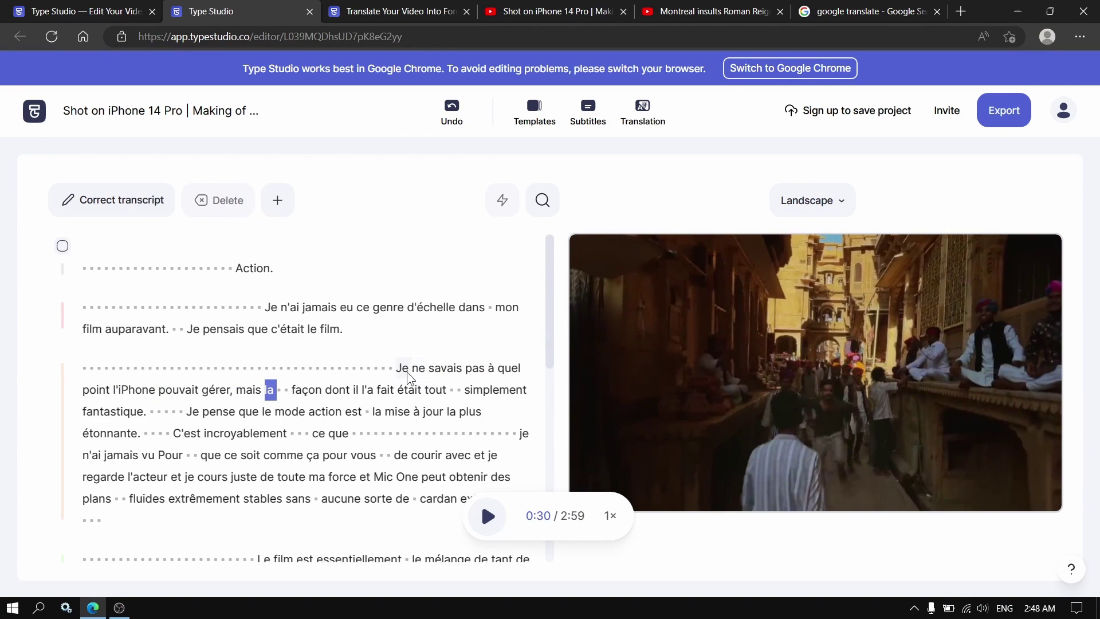
{"action": "scroll", "coordinate": [118, 393], "scroll_direction": "down", "scroll_amount": 8}
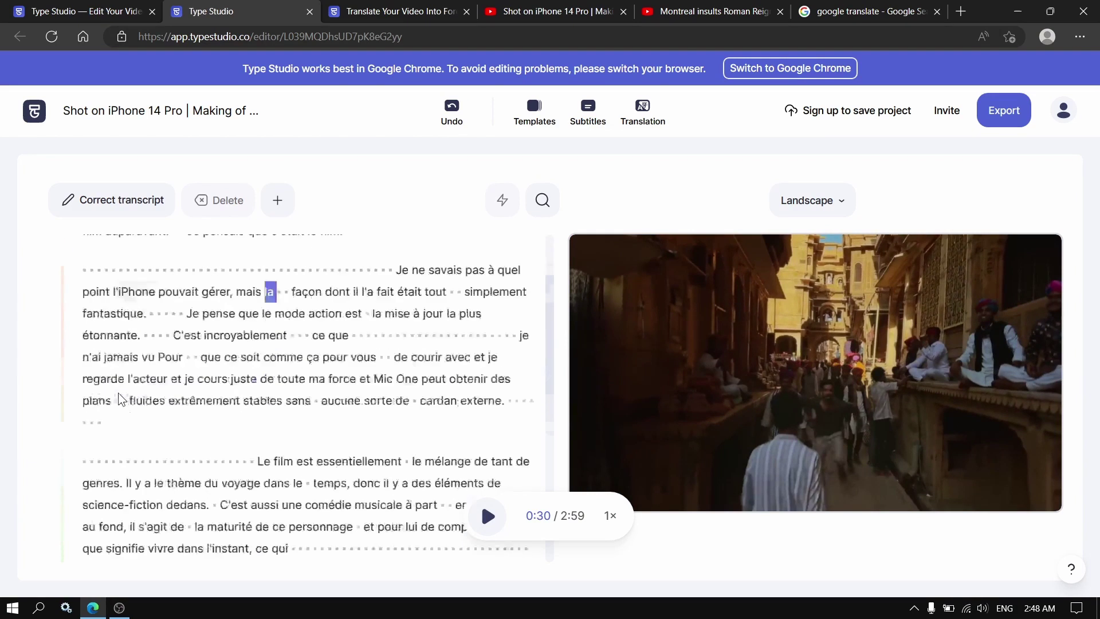
{"action": "scroll", "coordinate": [116, 377], "scroll_direction": "up", "scroll_amount": 7}
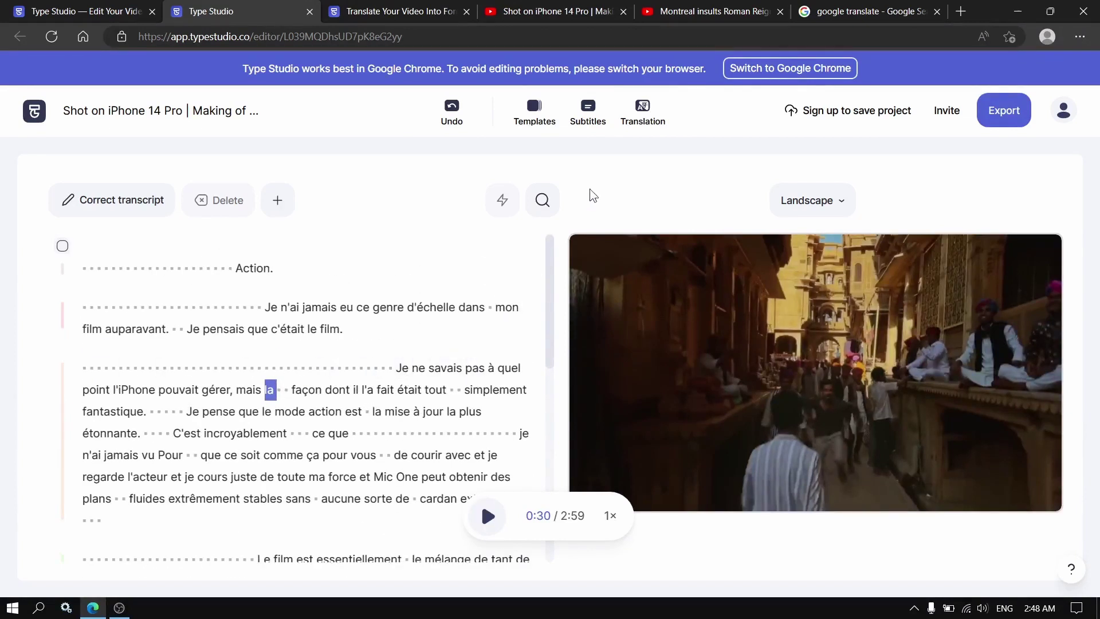
{"action": "left_click", "coordinate": [407, 370]}
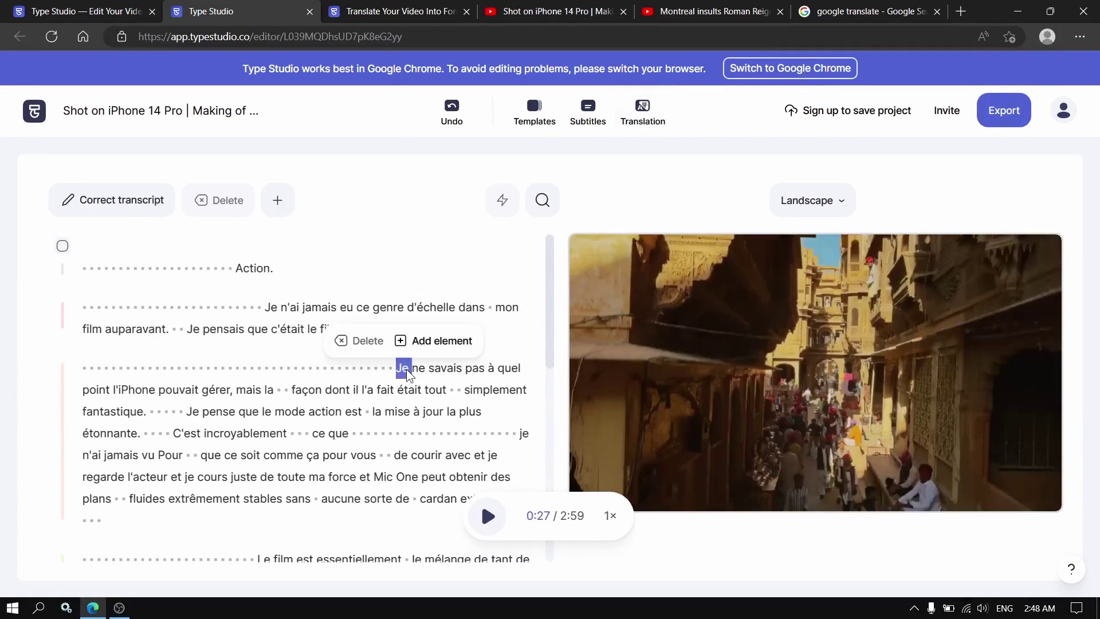
Generate a female French voice dub, play the video with it, then move to the WWE highlights video.
{"action": "left_click", "coordinate": [641, 127]}
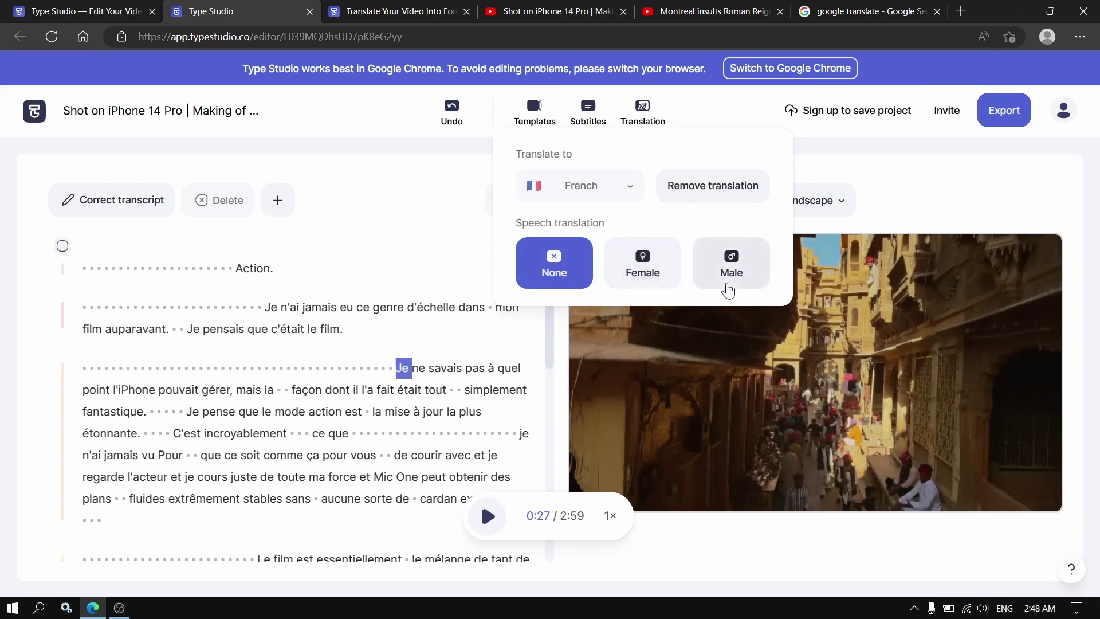
{"action": "left_click", "coordinate": [645, 281]}
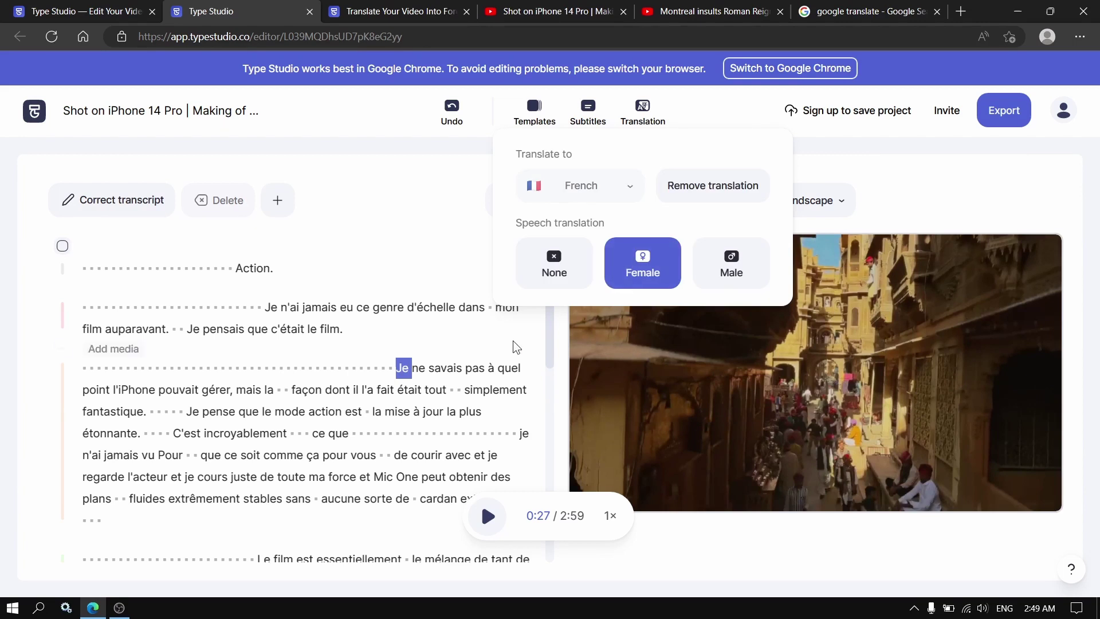
{"action": "left_click", "coordinate": [488, 515]}
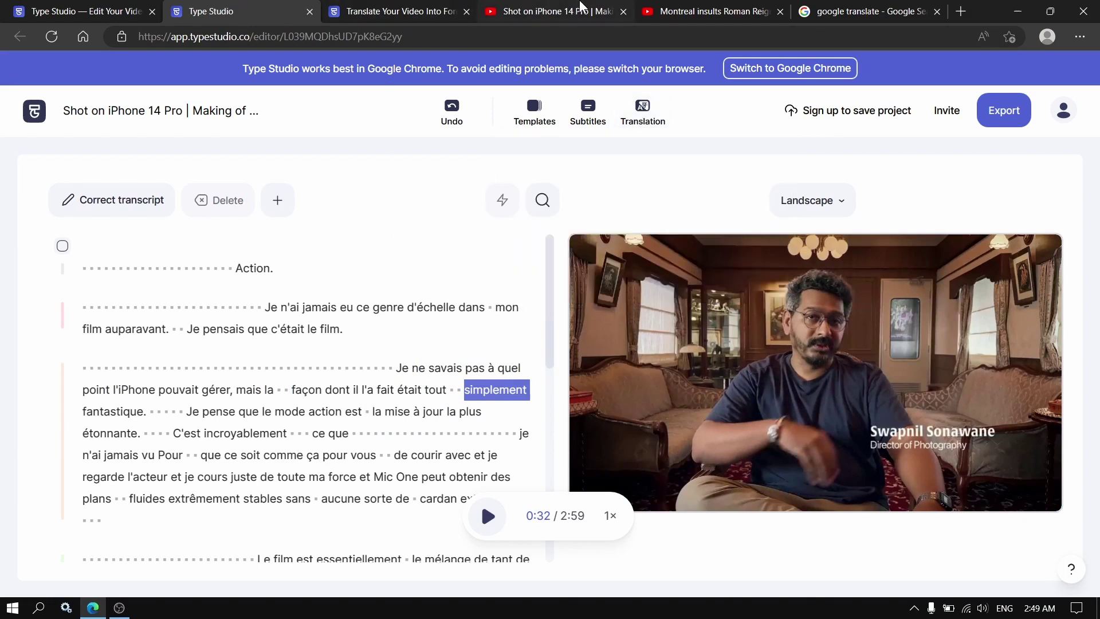
{"action": "left_click", "coordinate": [711, 11]}
{"action": "left_click", "coordinate": [726, 550]}
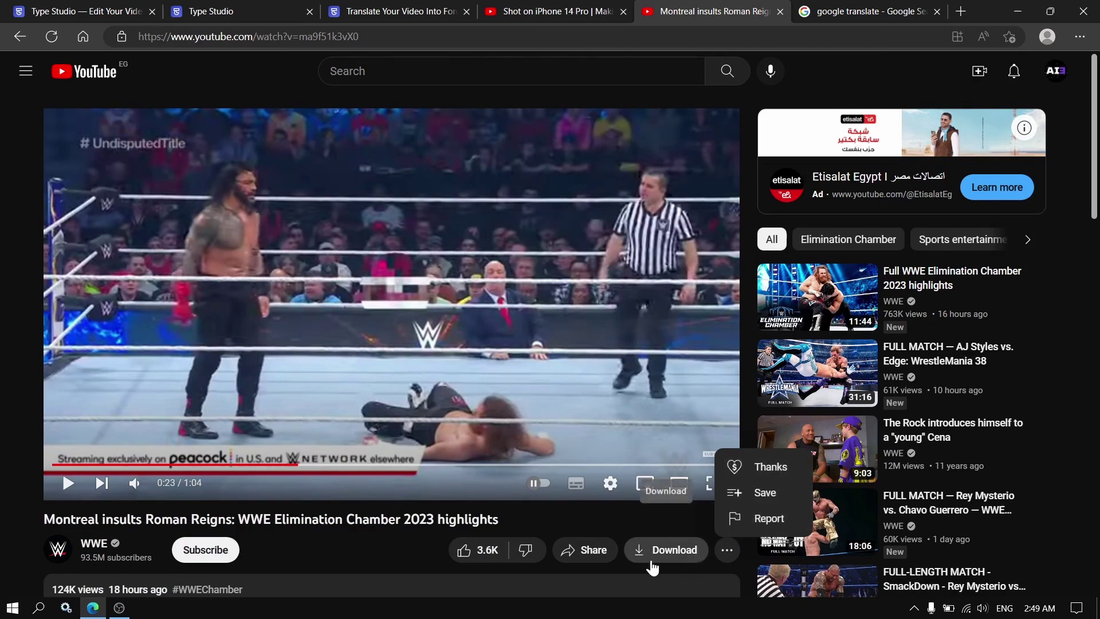
{"action": "left_click", "coordinate": [634, 516]}
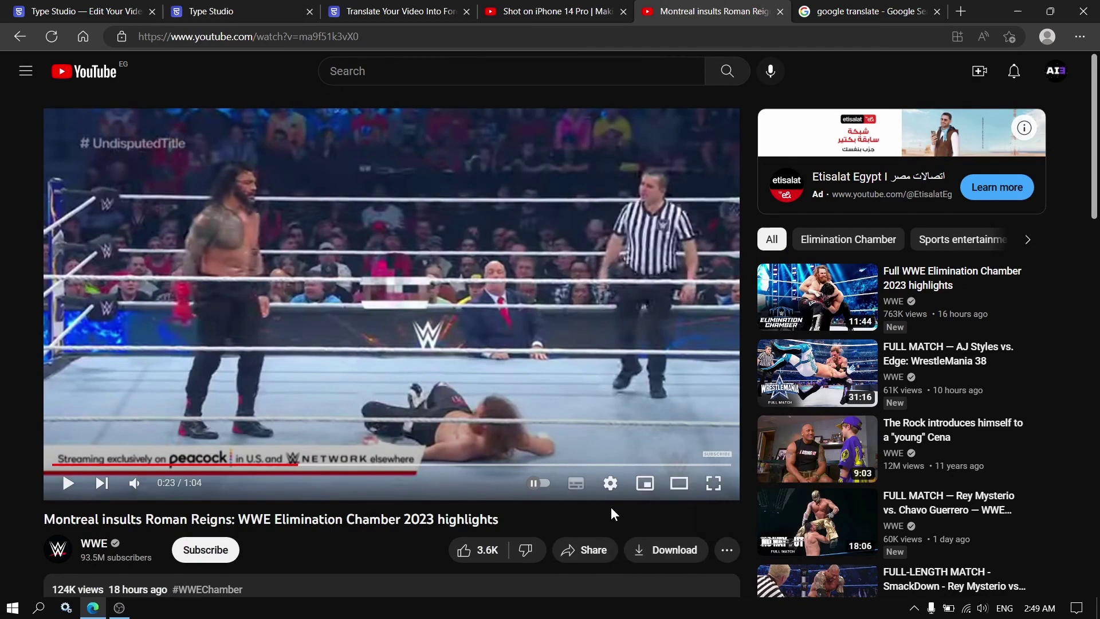
{"action": "left_click", "coordinate": [610, 483]}
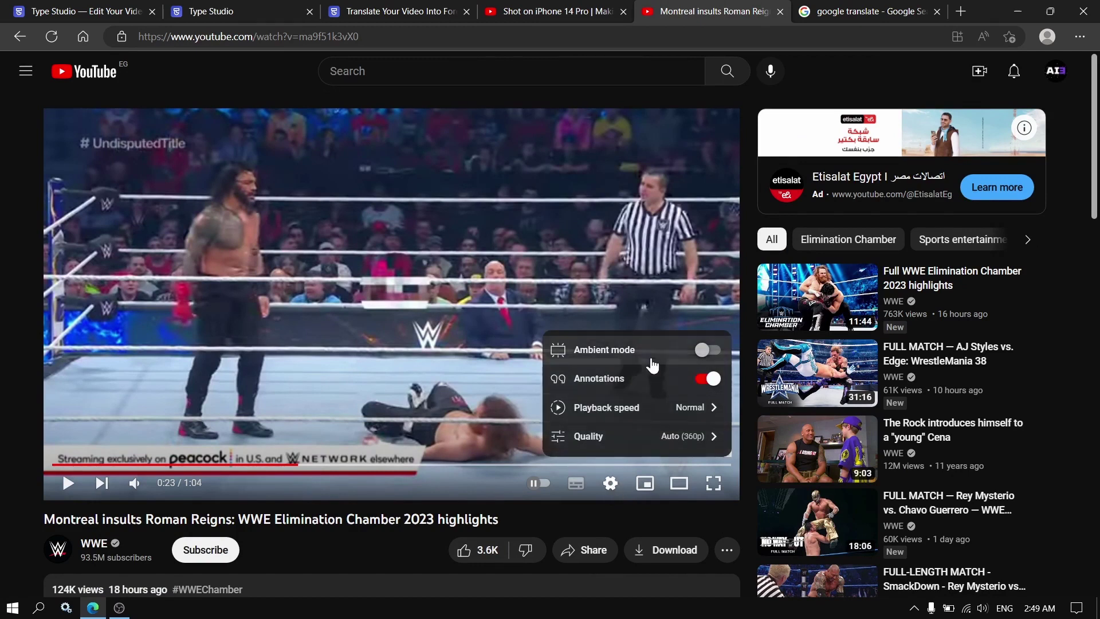
{"action": "left_click", "coordinate": [610, 483]}
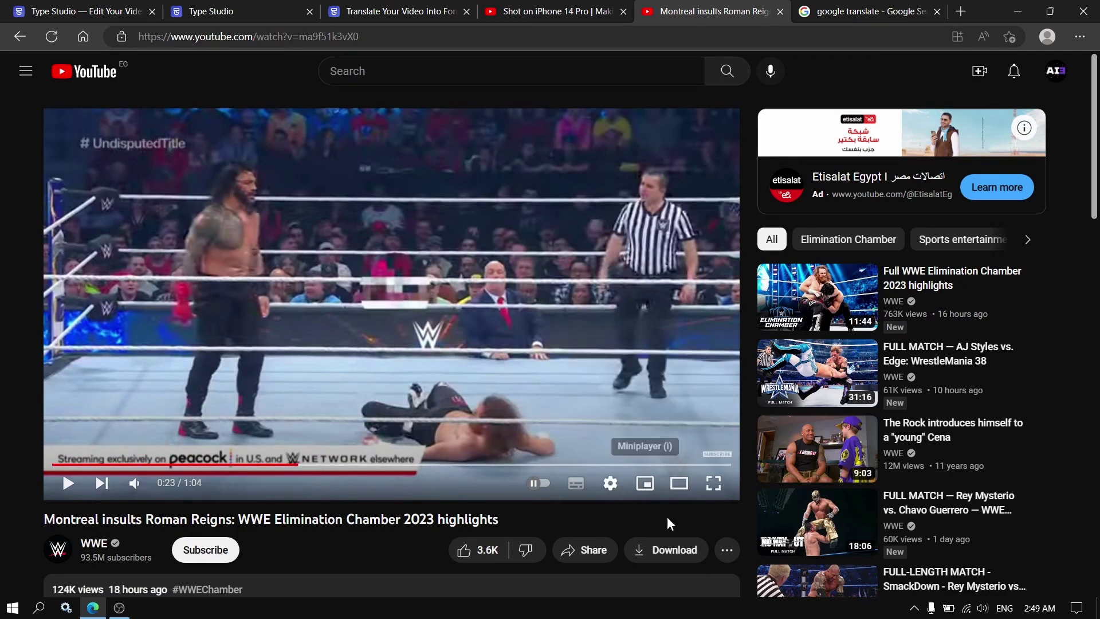
{"action": "left_click", "coordinate": [594, 552]}
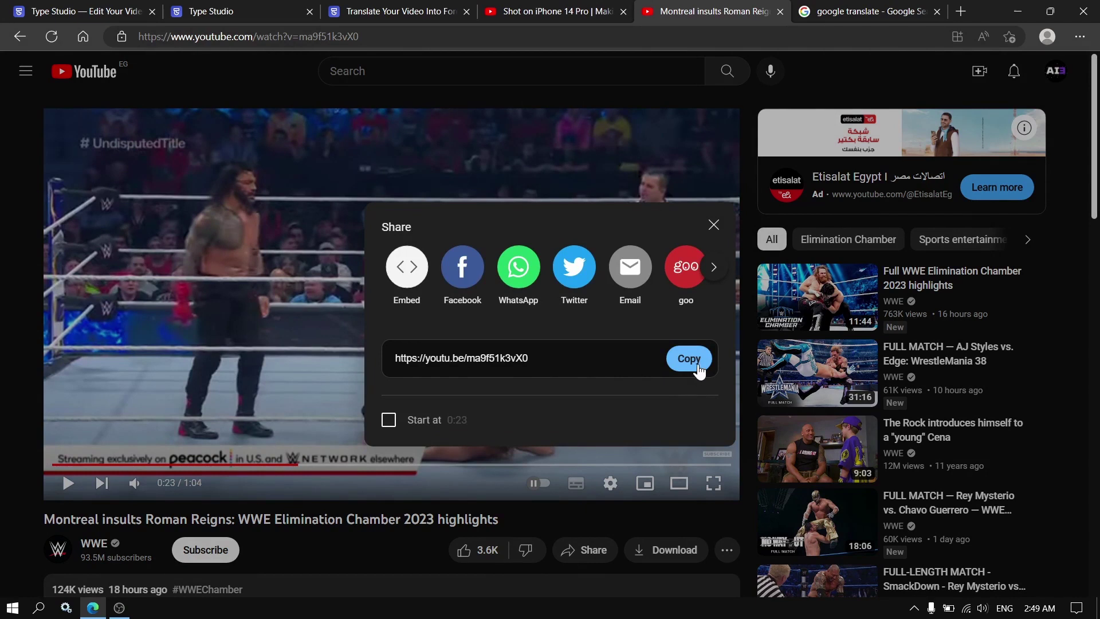
{"action": "left_click", "coordinate": [690, 359]}
{"action": "left_click", "coordinate": [714, 227]}
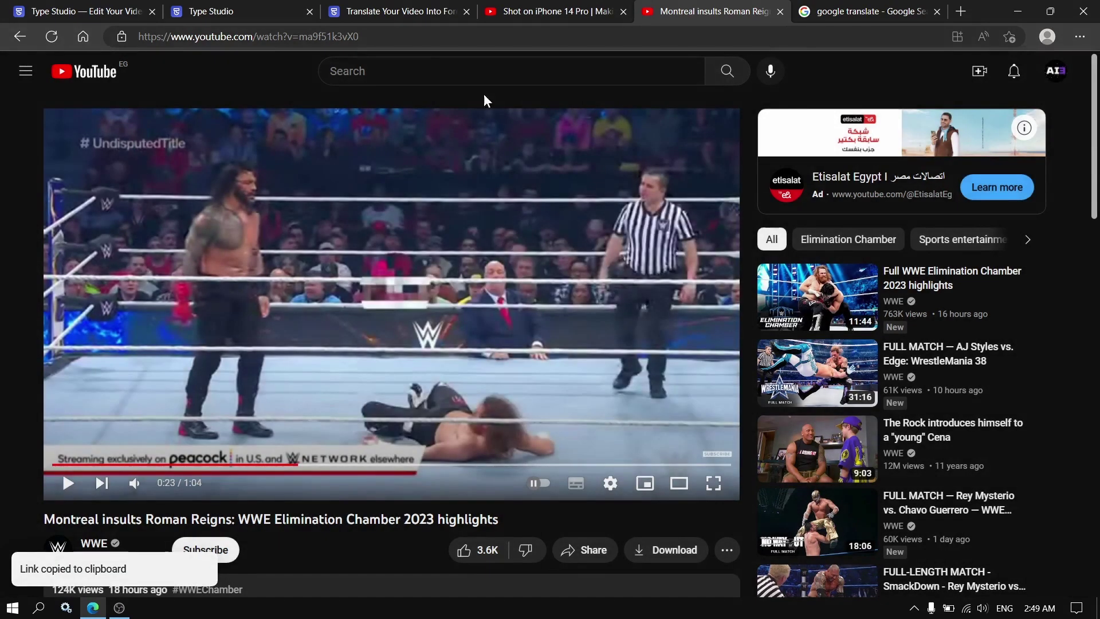
{"action": "left_click", "coordinate": [260, 9]}
Paste the WWE video link into a new Type Studio project and start its upload.
{"action": "left_click", "coordinate": [121, 7]}
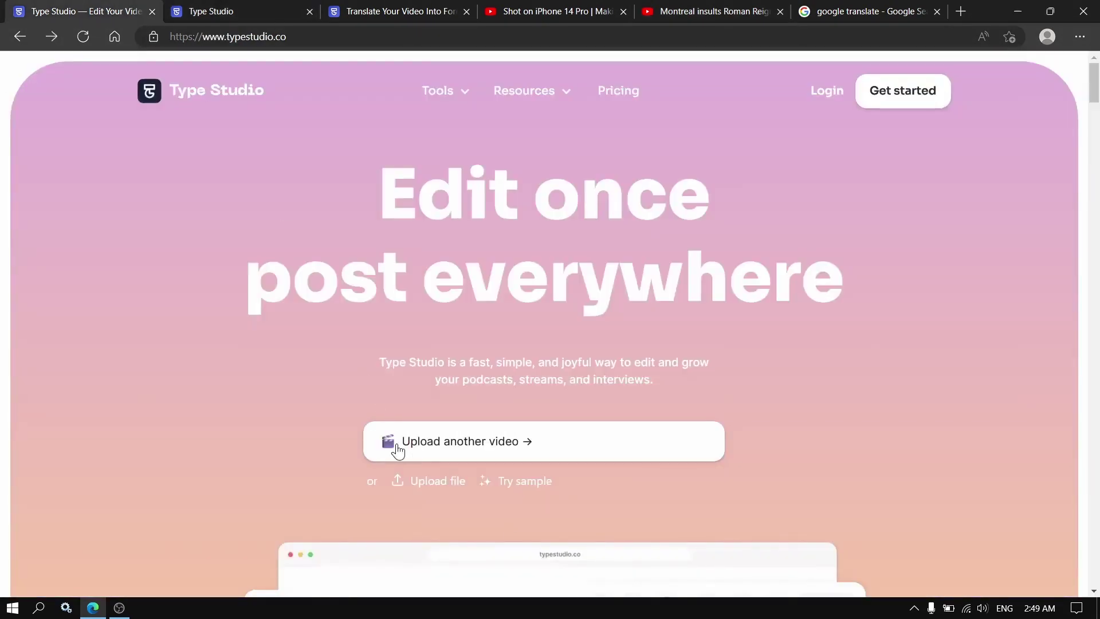
{"action": "left_click", "coordinate": [549, 441]}
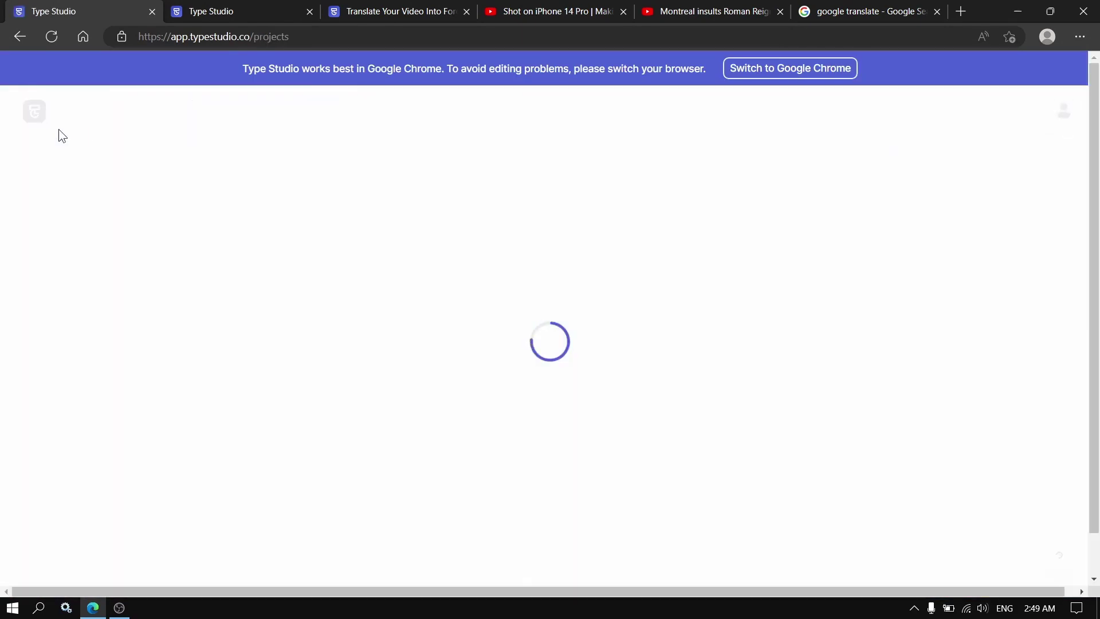
{"action": "left_click", "coordinate": [150, 281]}
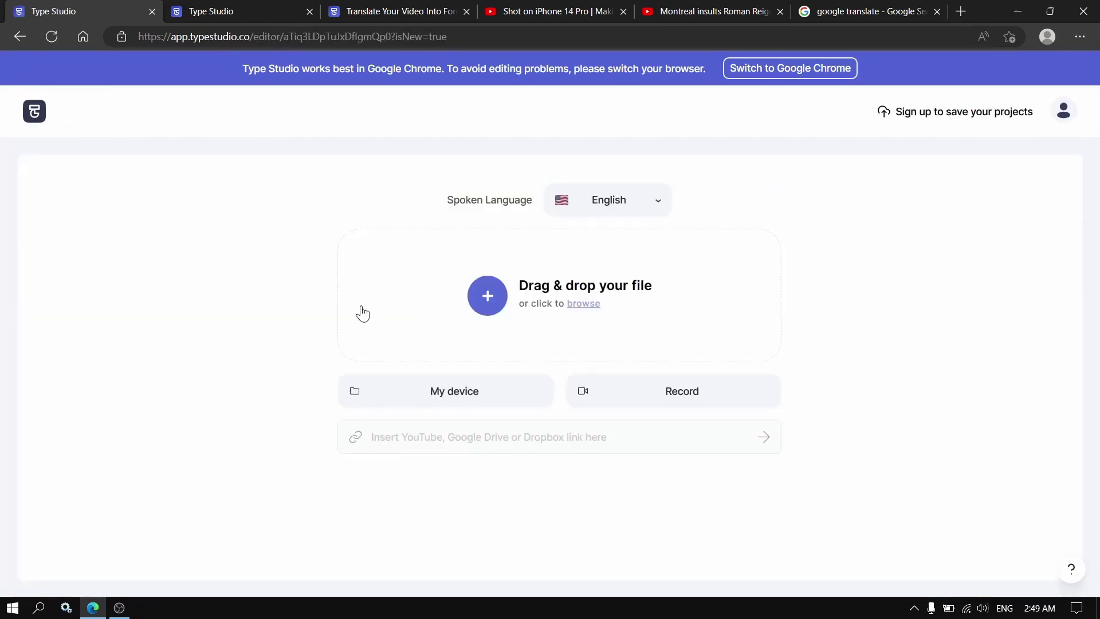
{"action": "left_click", "coordinate": [404, 437]}
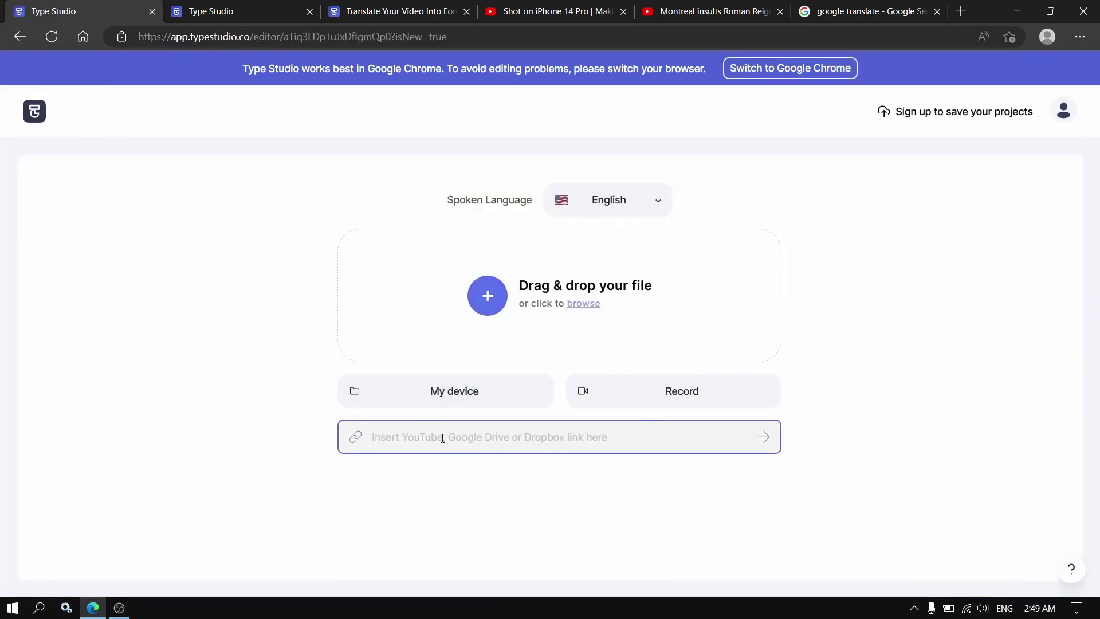
{"action": "right_click", "coordinate": [439, 438]}
{"action": "left_click", "coordinate": [499, 222]}
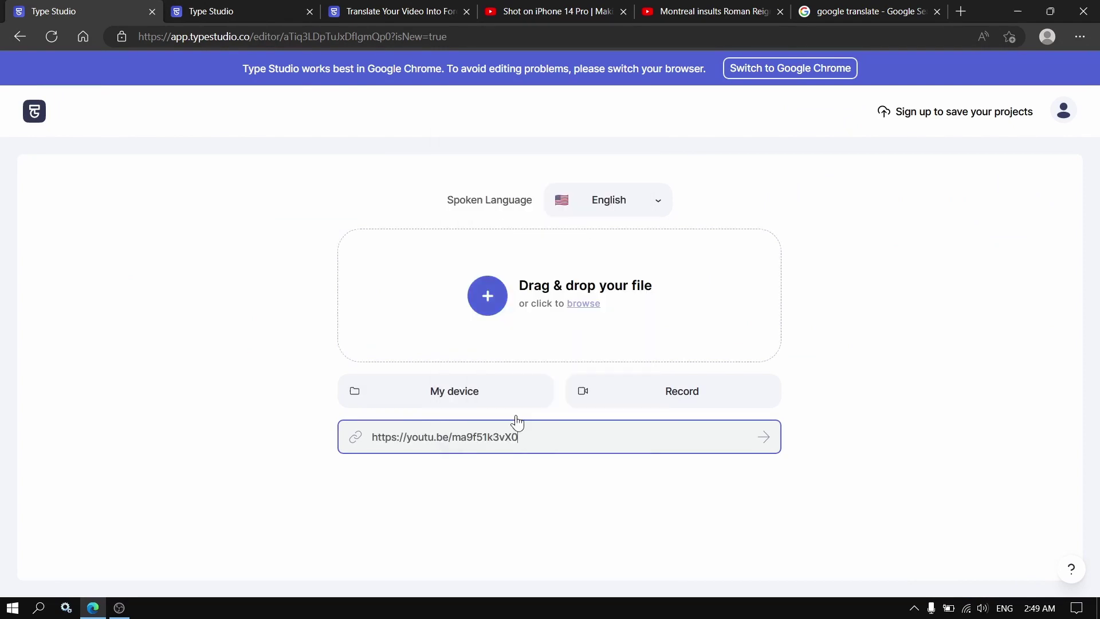
{"action": "left_click", "coordinate": [764, 437]}
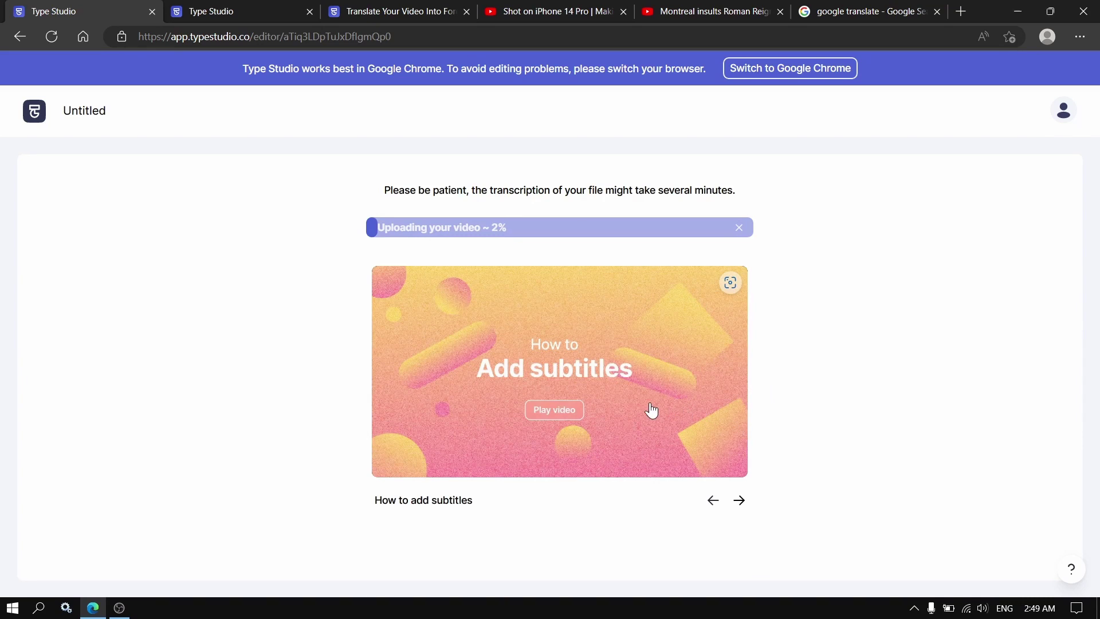
Navigate back to the projects dashboard listing the uploading 'Montreal insults Roman Reigns' project.
{"action": "left_click", "coordinate": [249, 9]}
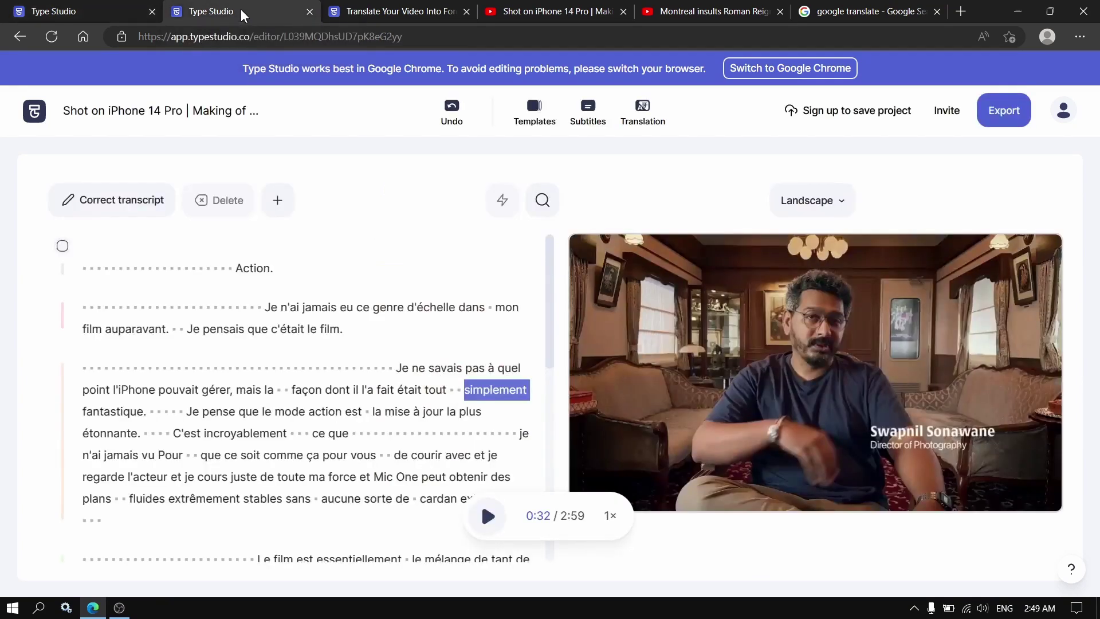
{"action": "left_click", "coordinate": [373, 11]}
{"action": "left_click", "coordinate": [252, 10]}
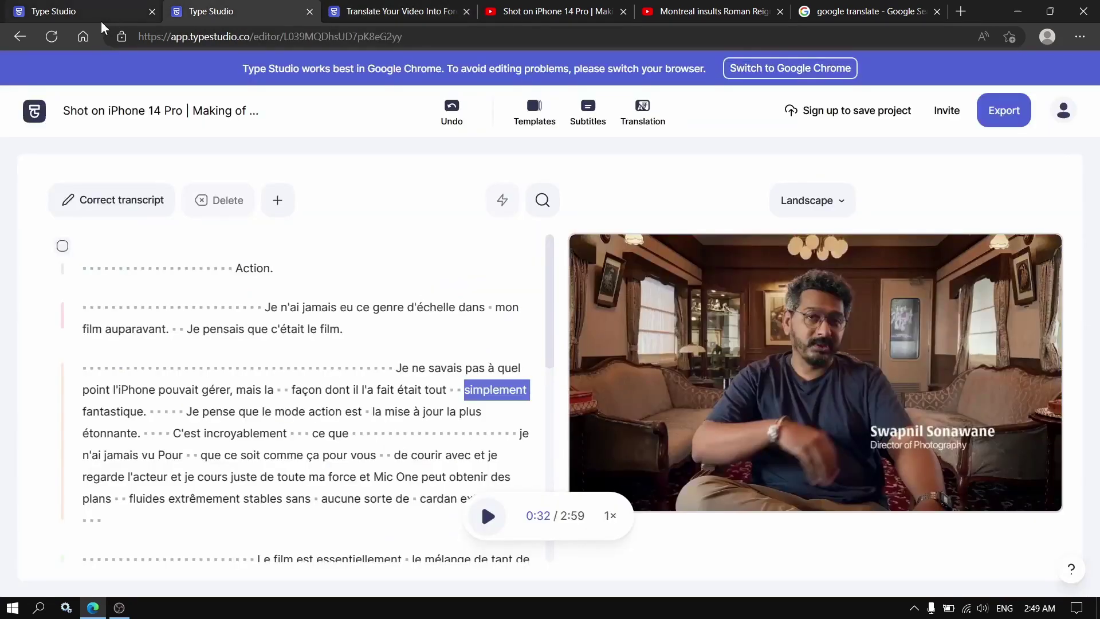
{"action": "left_click", "coordinate": [22, 36]}
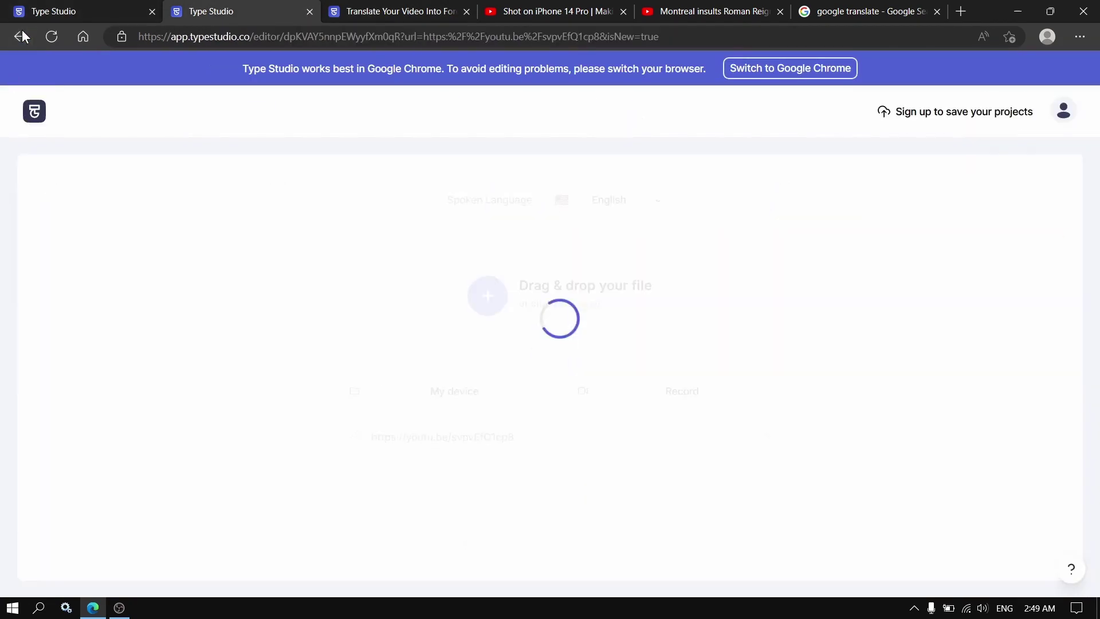
{"action": "left_click", "coordinate": [75, 6]}
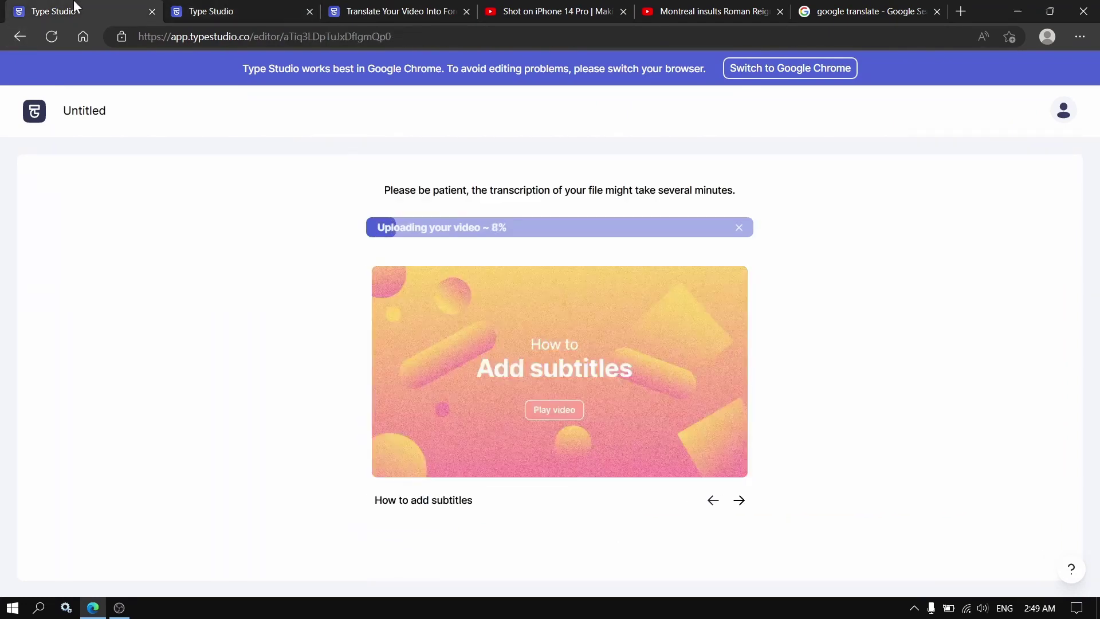
{"action": "left_click", "coordinate": [9, 42]}
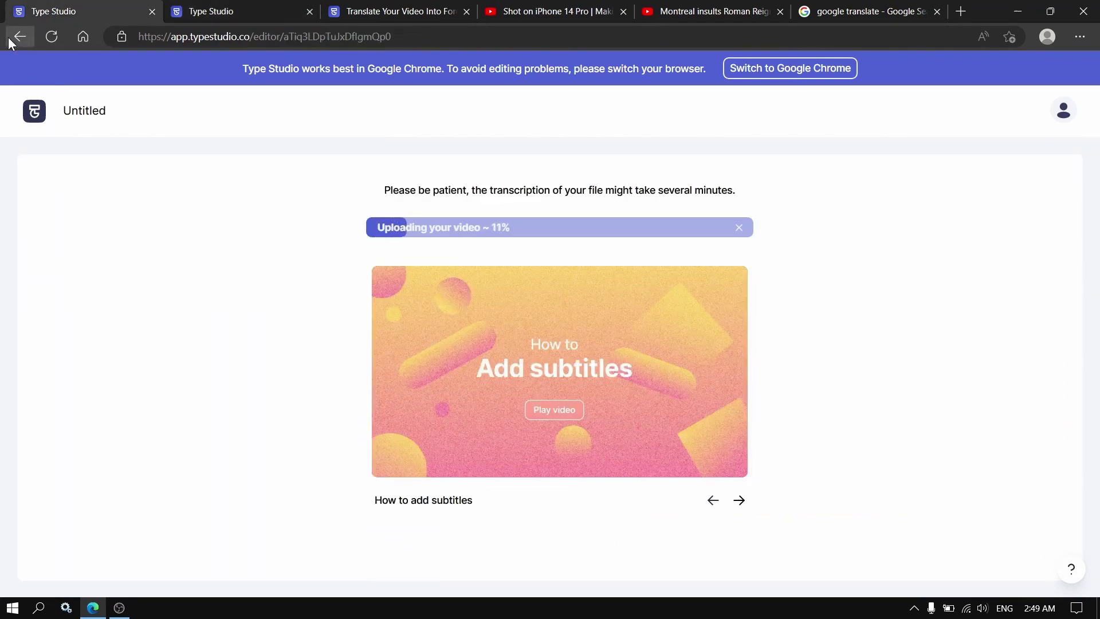
{"action": "left_click", "coordinate": [9, 42]}
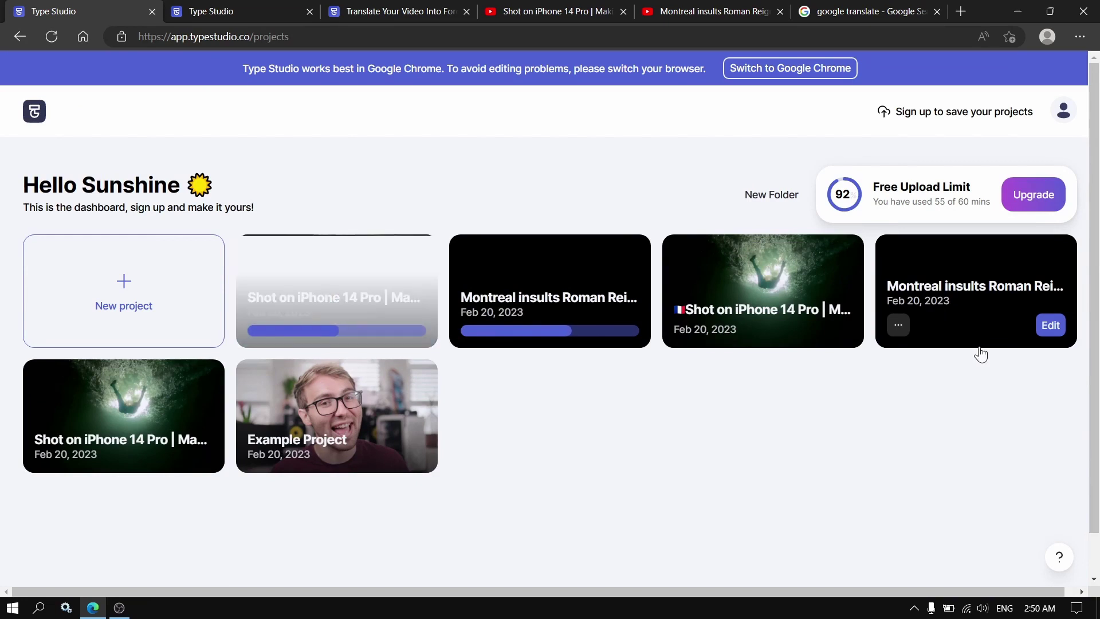
Open the Montreal insults Roman Reigns project and play the video briefly from the word 'So'.
{"action": "left_click", "coordinate": [954, 280]}
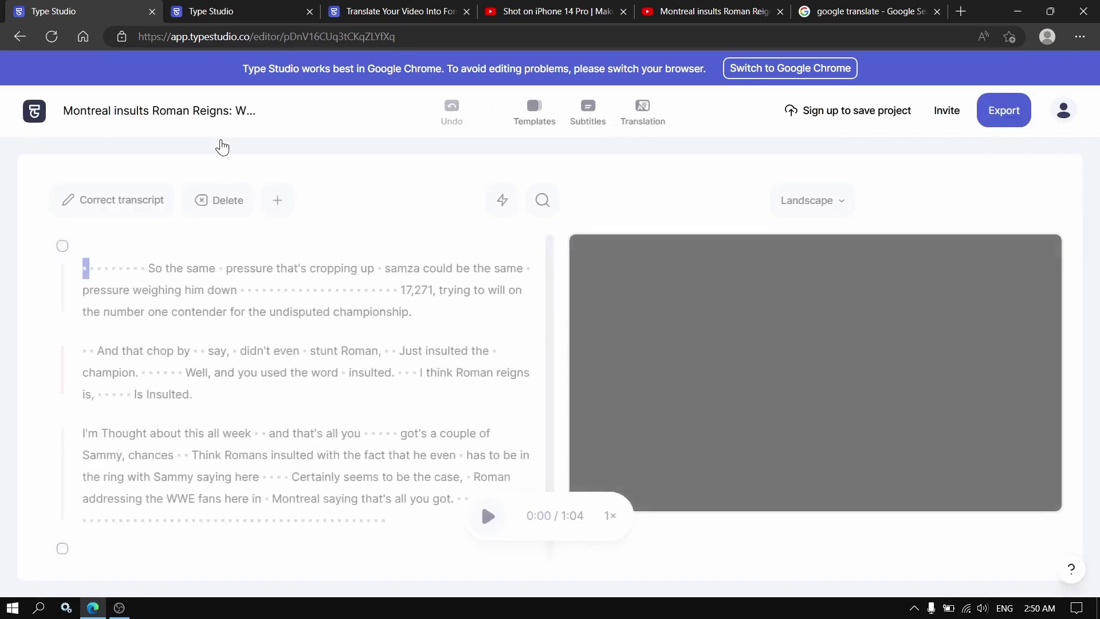
{"action": "left_click", "coordinate": [156, 267]}
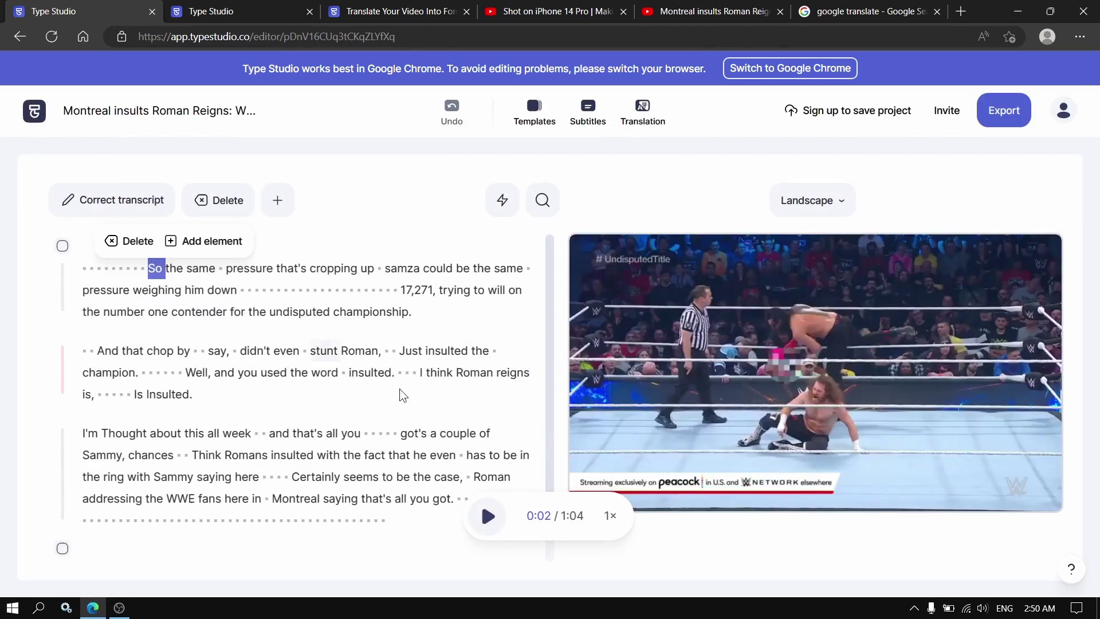
{"action": "left_click", "coordinate": [489, 517]}
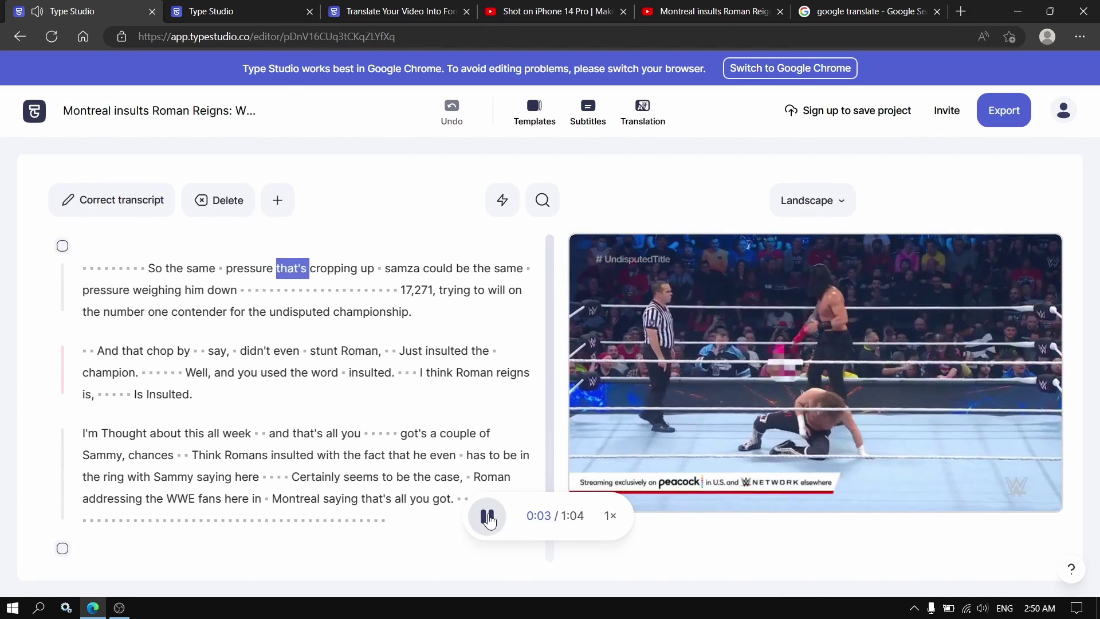
{"action": "left_click", "coordinate": [488, 518]}
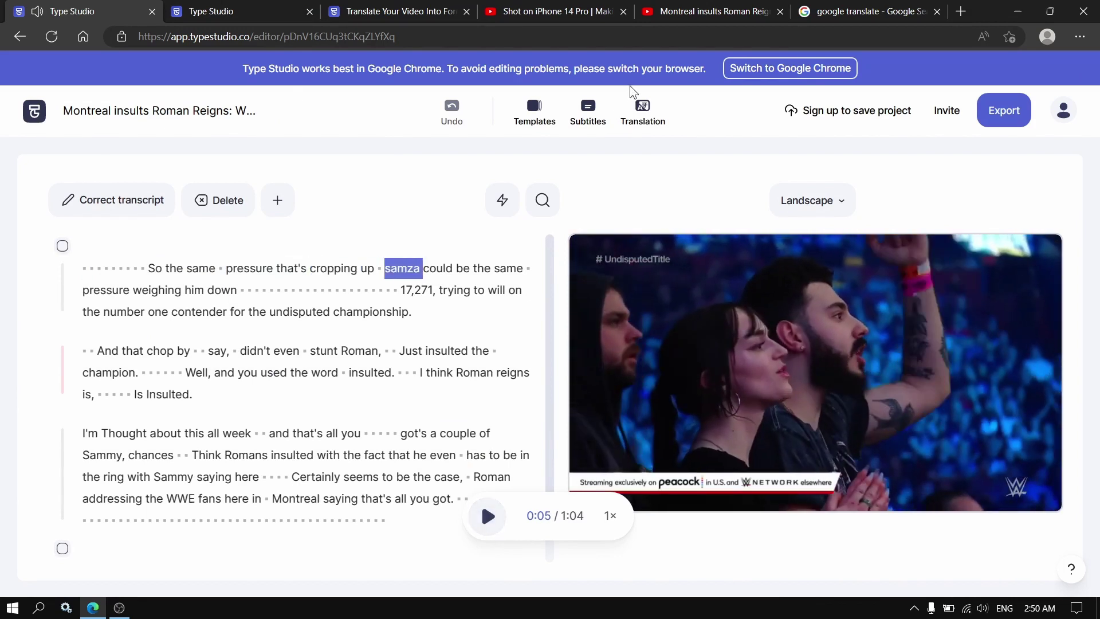
Translate the Montreal insults Roman Reigns transcript into French and jump to the word 'même'.
{"action": "left_click", "coordinate": [642, 108]}
{"action": "left_click", "coordinate": [665, 197]}
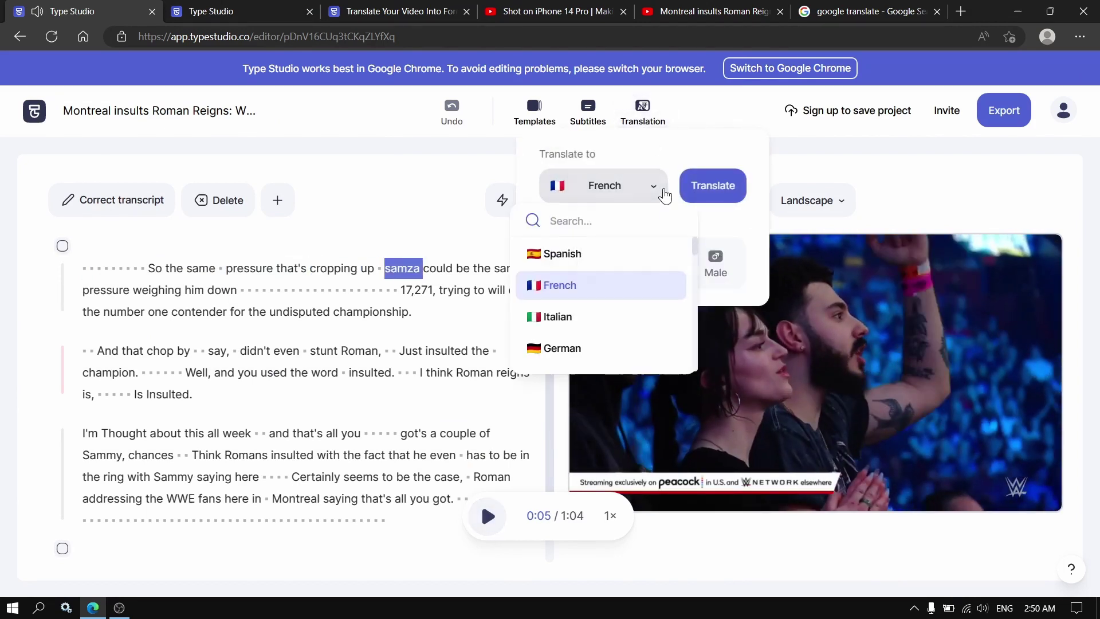
{"action": "left_click", "coordinate": [611, 286]}
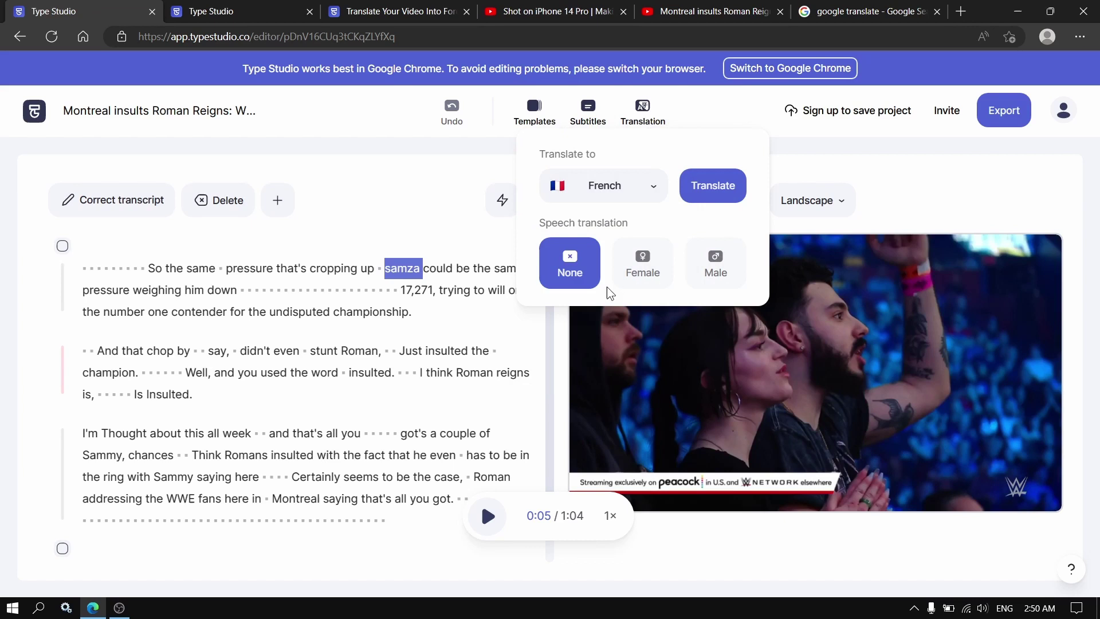
{"action": "left_click", "coordinate": [714, 183]}
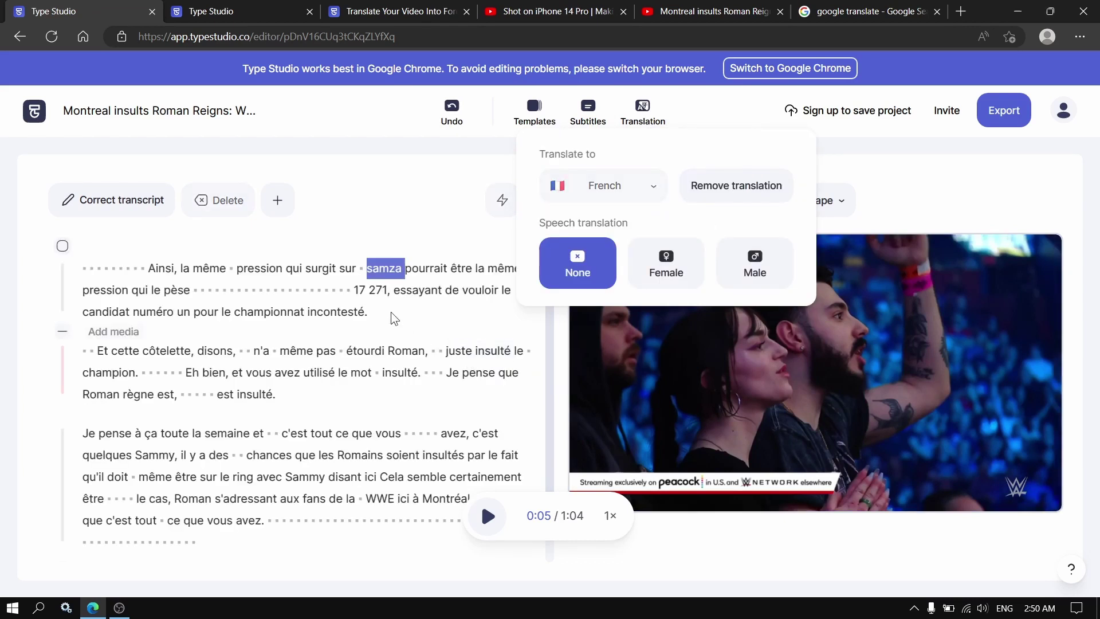
{"action": "left_click", "coordinate": [217, 267]}
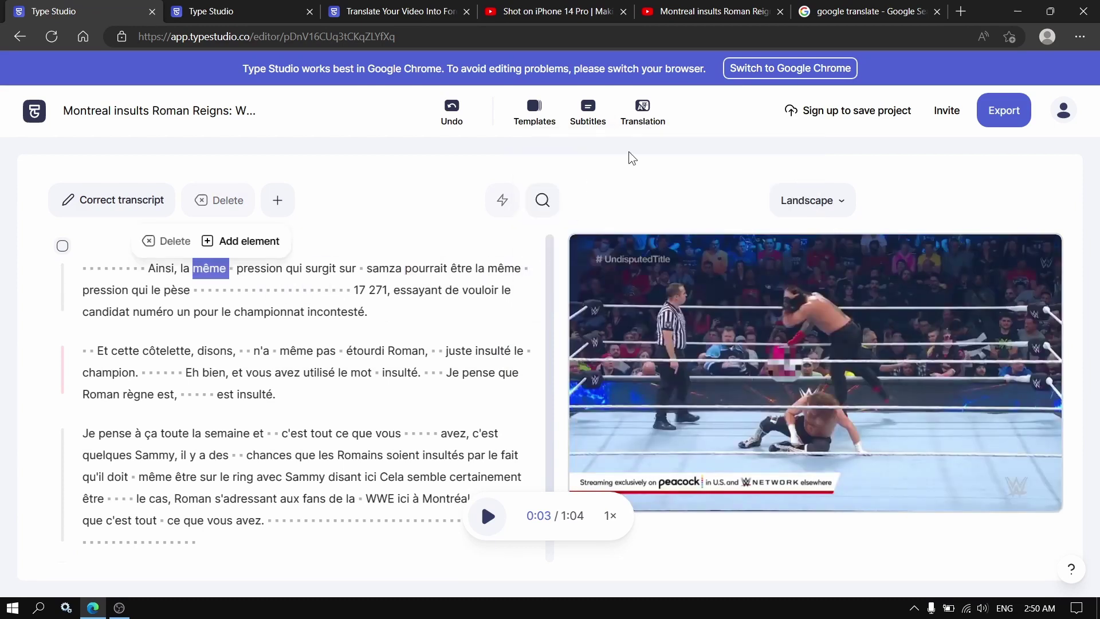
Generate a female French voice dub, play it briefly, and return to the projects dashboard.
{"action": "left_click", "coordinate": [655, 106]}
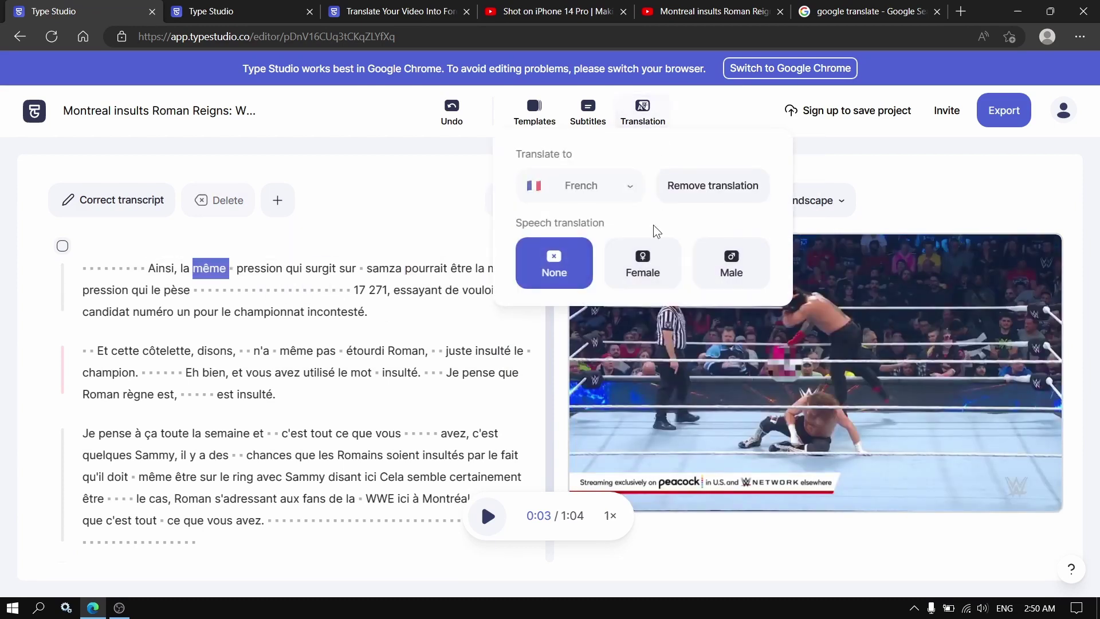
{"action": "left_click", "coordinate": [649, 275]}
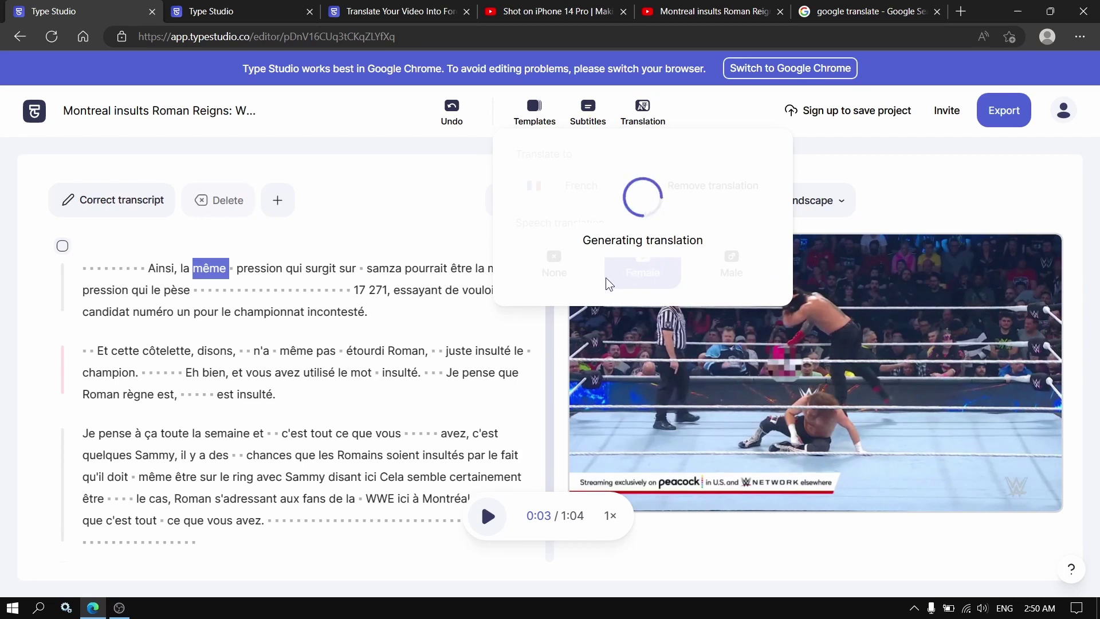
{"action": "left_click", "coordinate": [487, 516]}
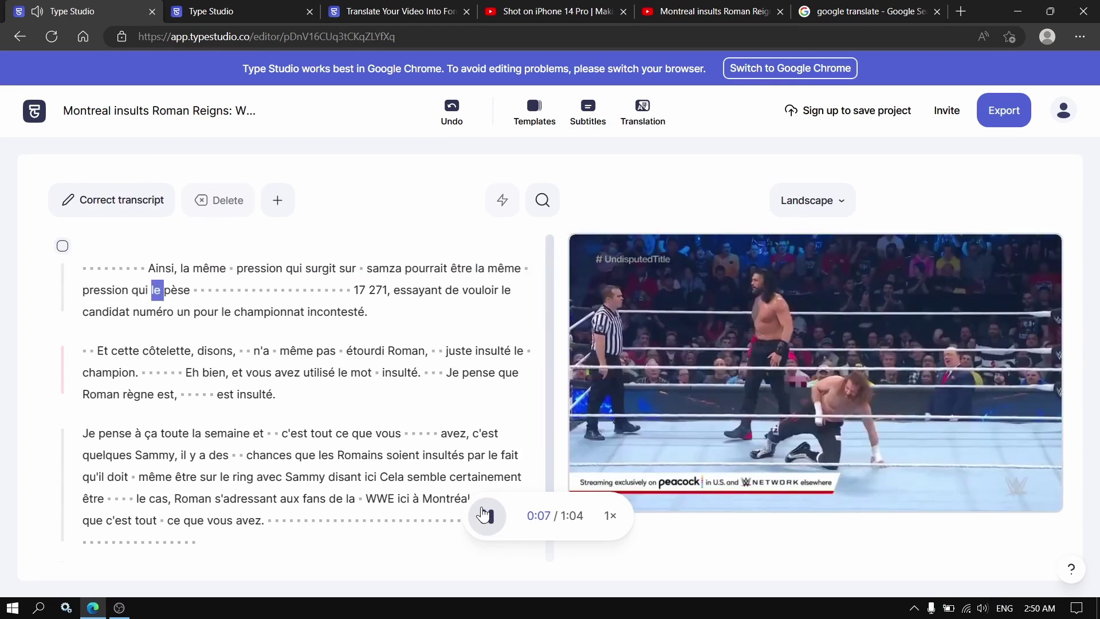
{"action": "left_click", "coordinate": [486, 516]}
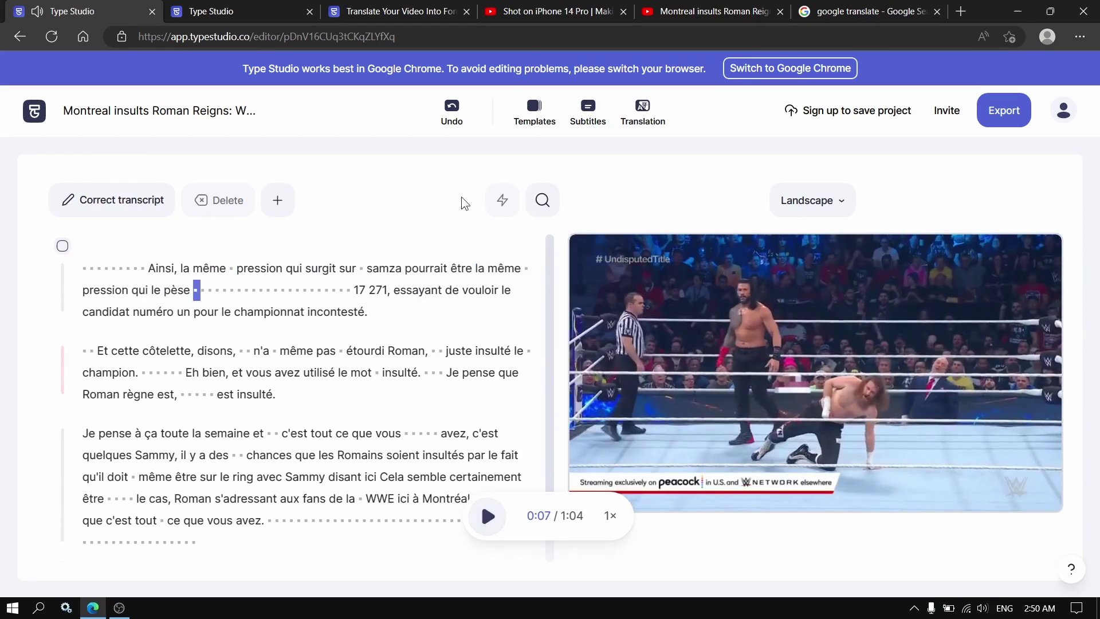
{"action": "left_click", "coordinate": [35, 110]}
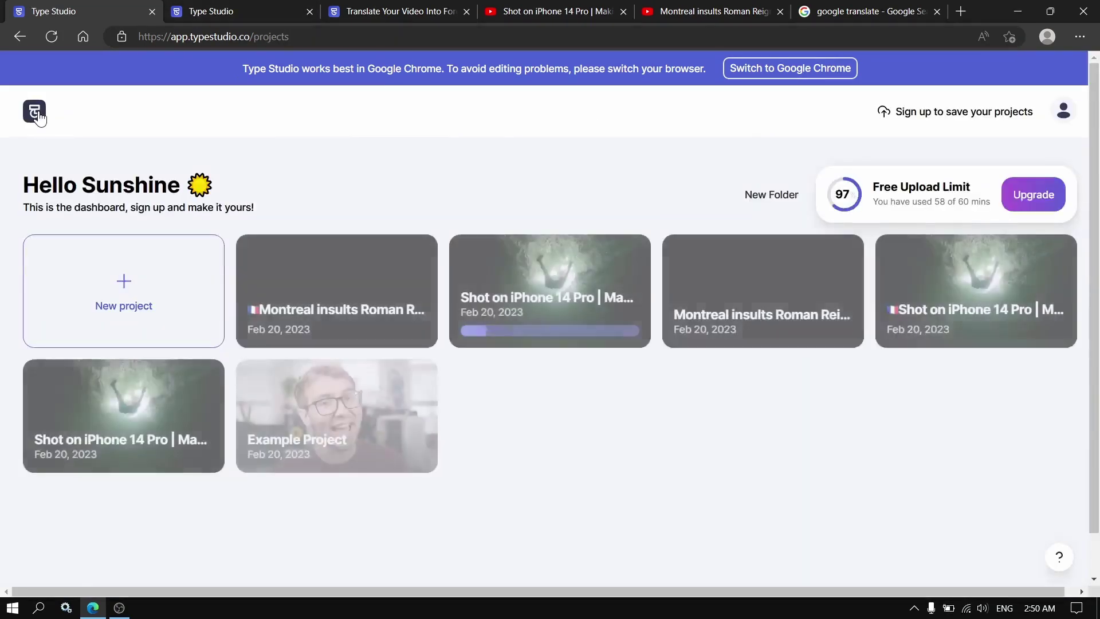